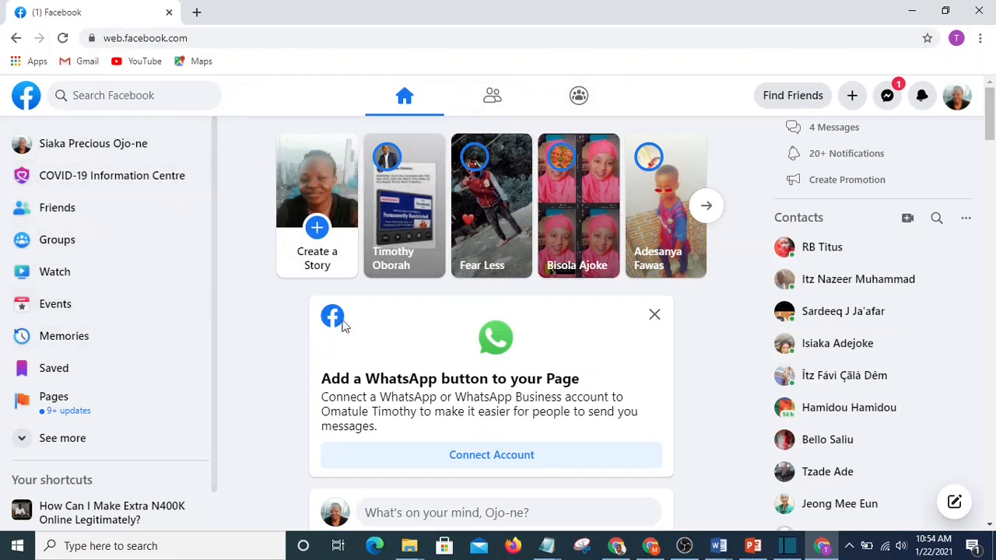
left_click(197, 13)
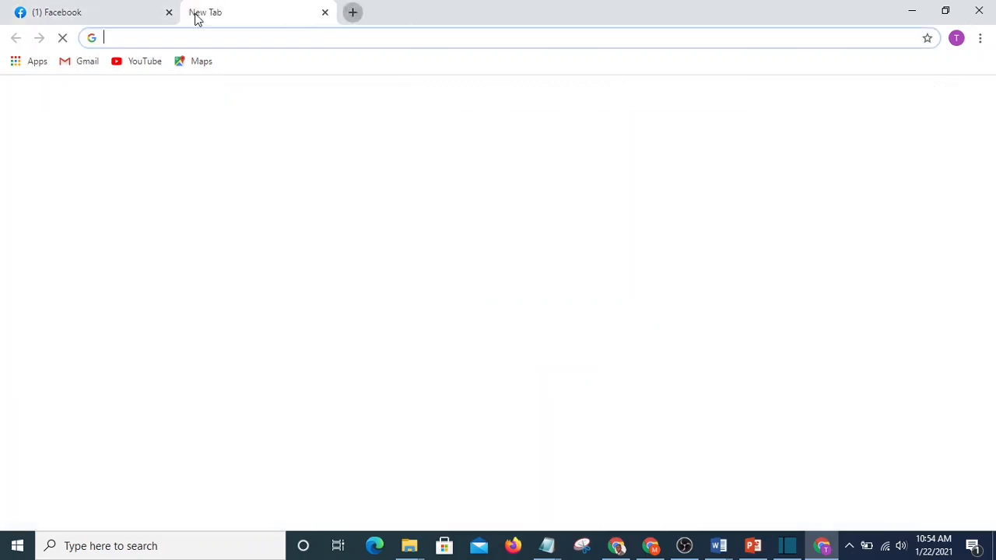
left_click(240, 39)
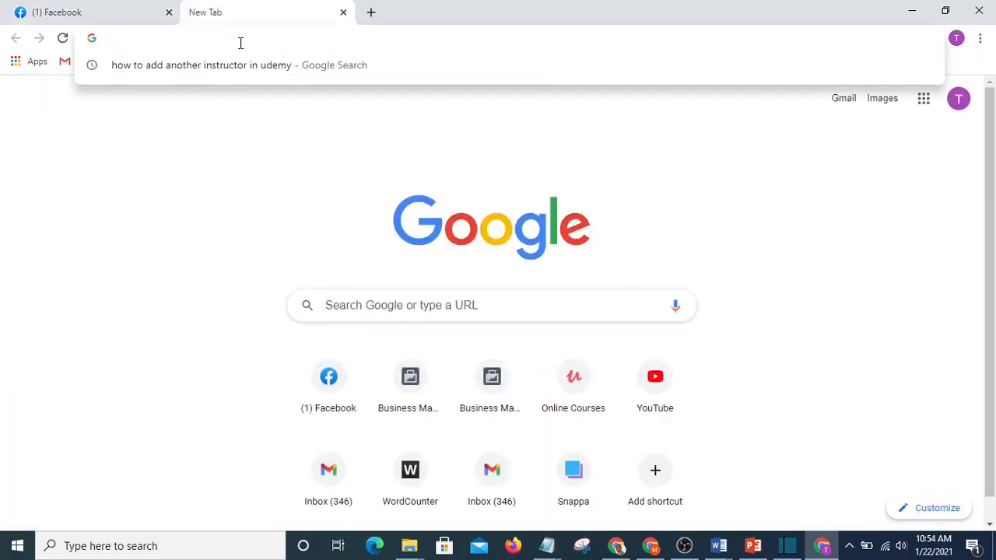
type("busine")
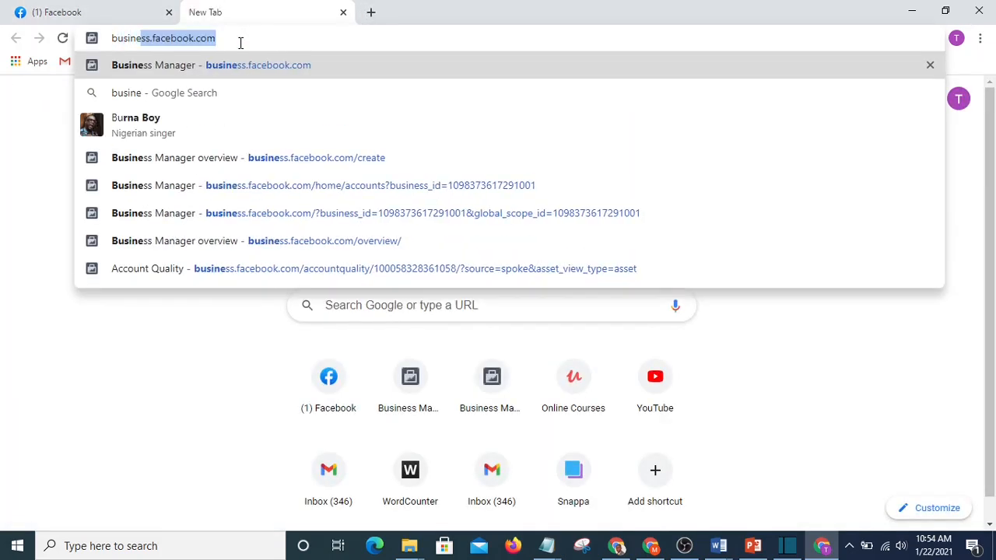
type("ss.")
key("Right")
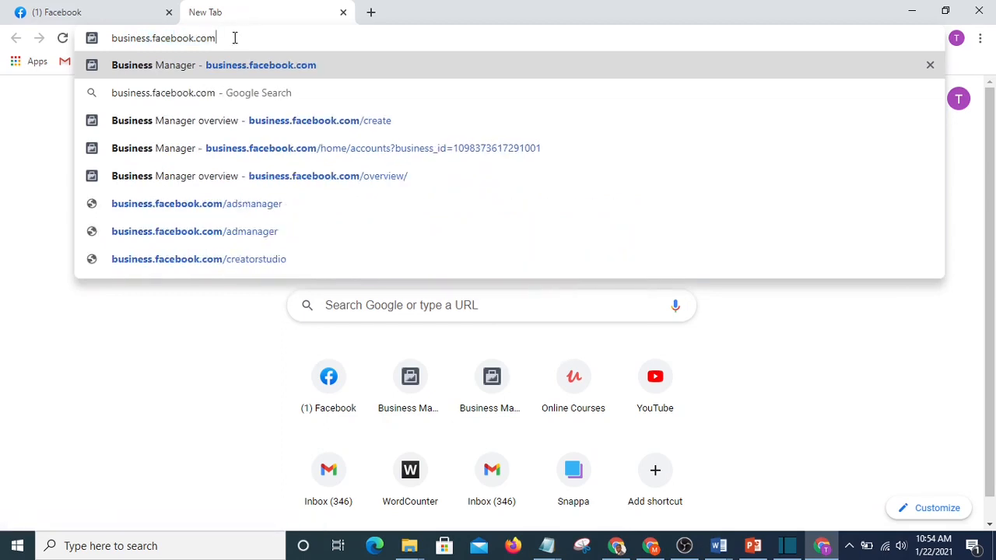
key("Return")
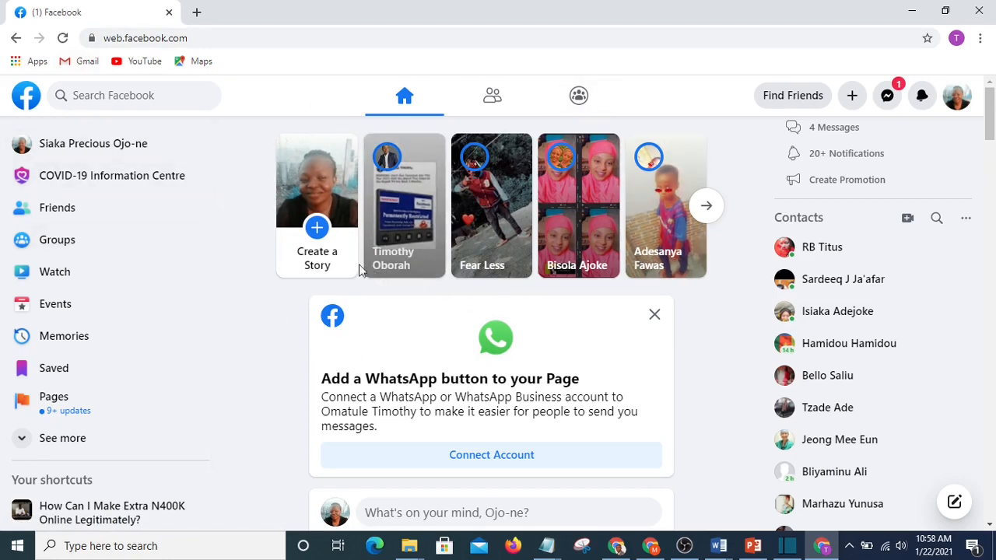
Open business.facebook.com in a new browser tab.
left_click(196, 14)
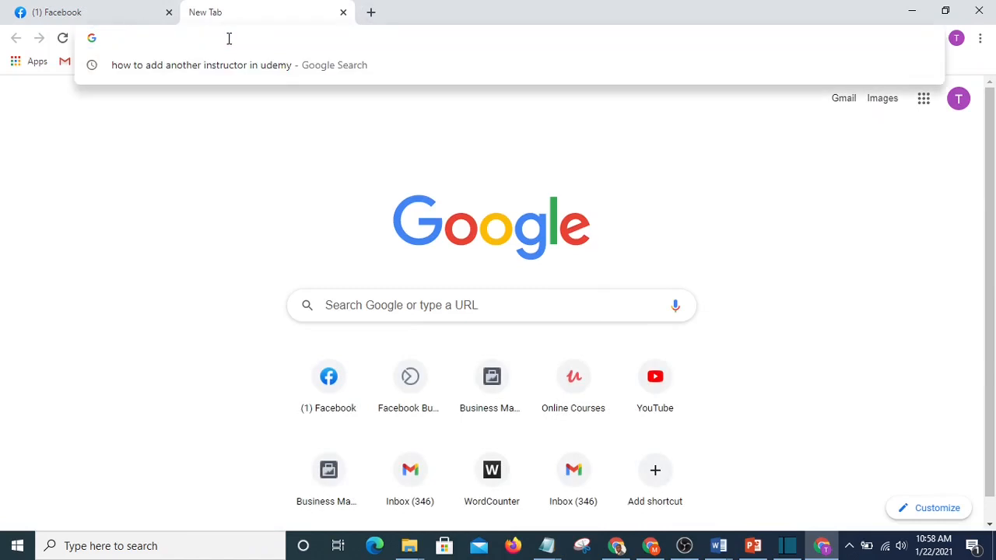
type("busine")
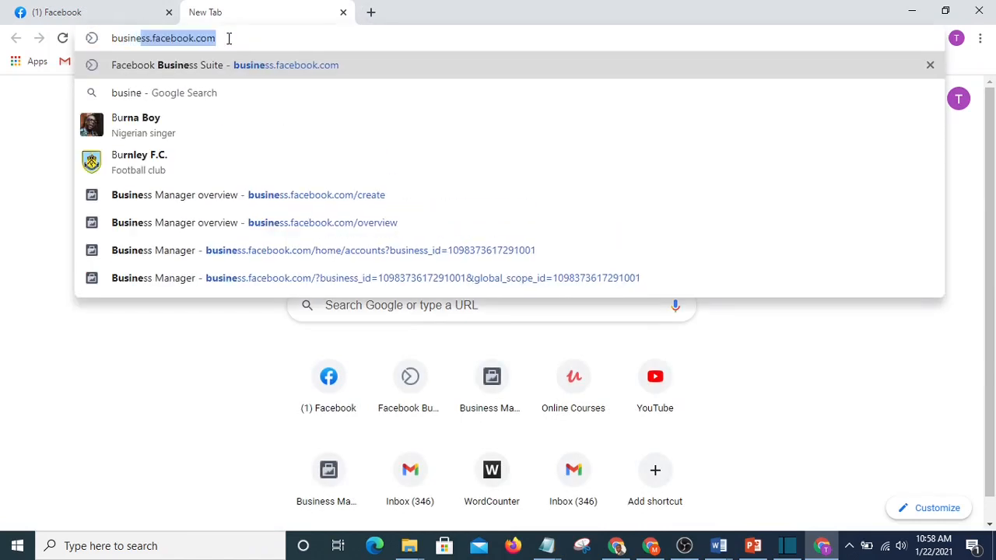
type("s")
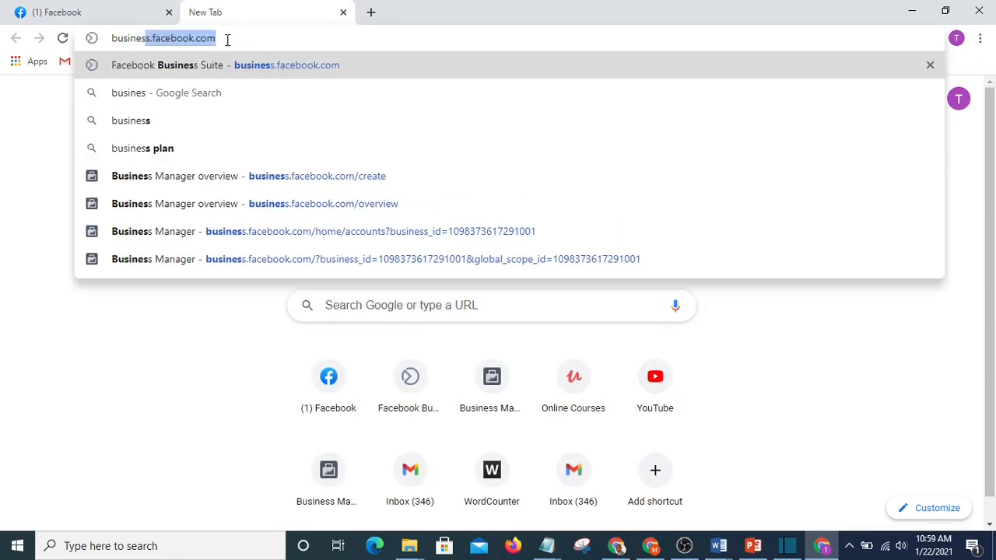
key("Right")
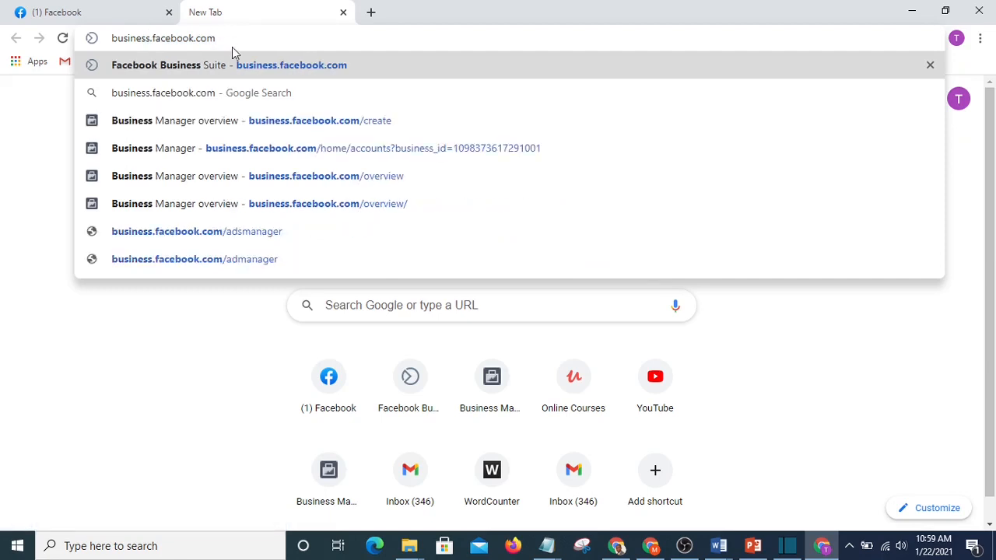
key("Return")
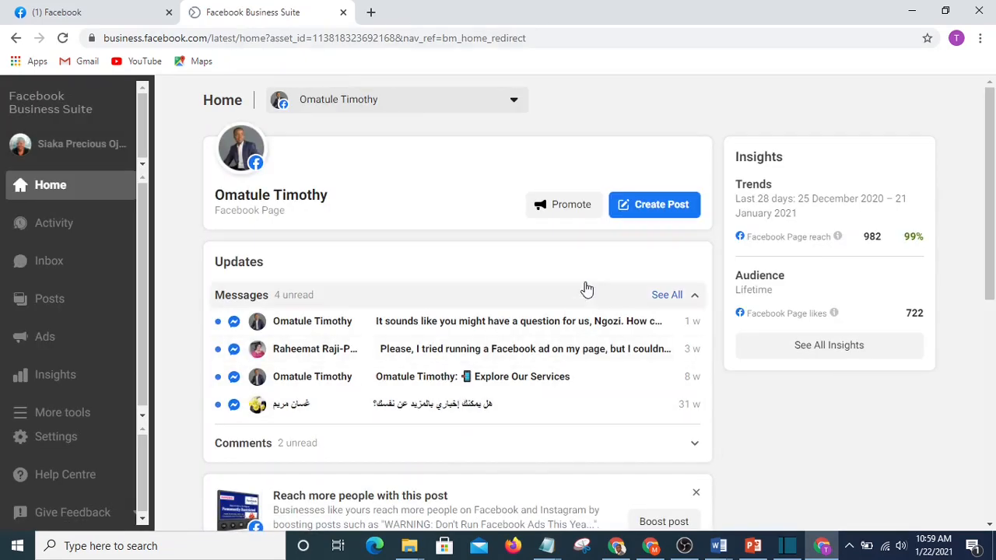
scroll(587, 289, "down", 3)
scroll(277, 334, "up", 3)
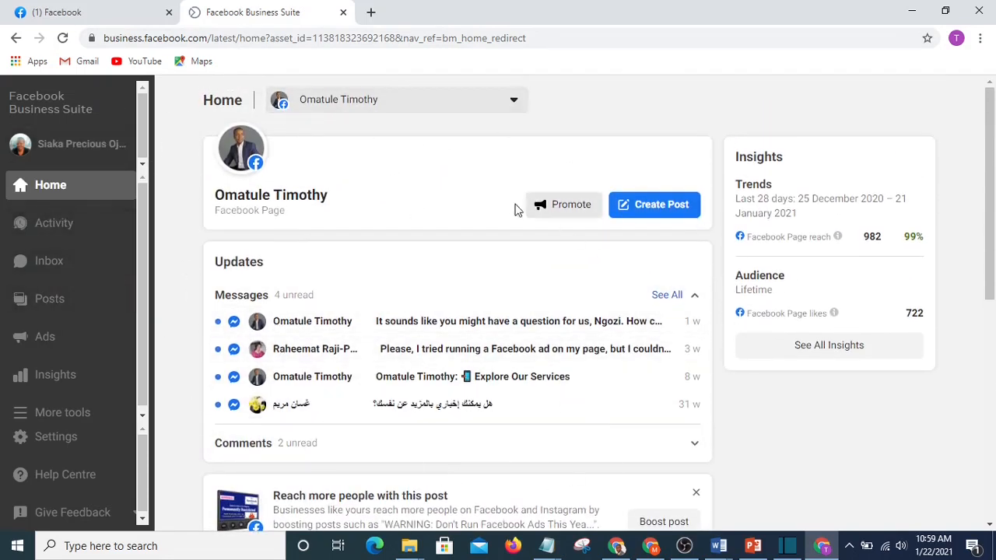
scroll(392, 311, "down", 2)
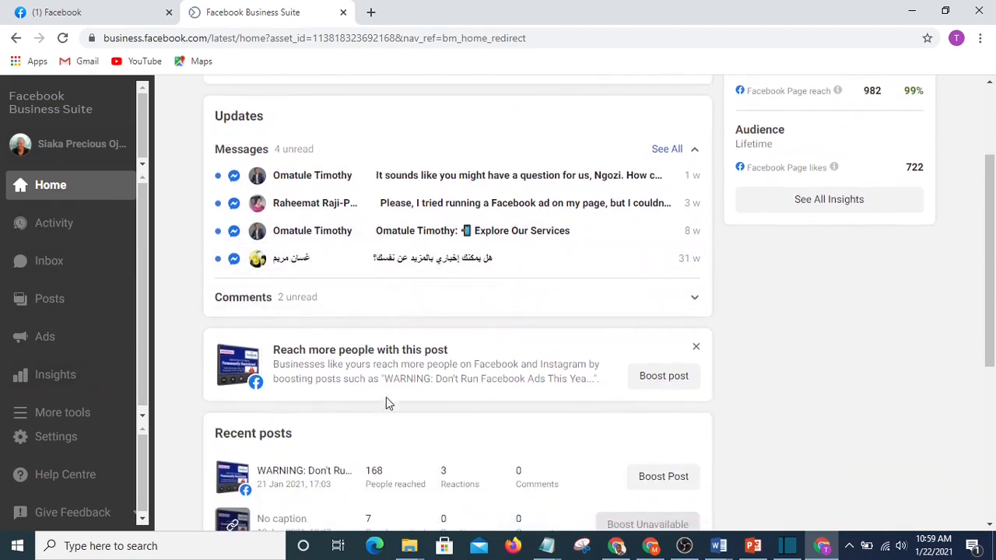
scroll(524, 378, "down", 4)
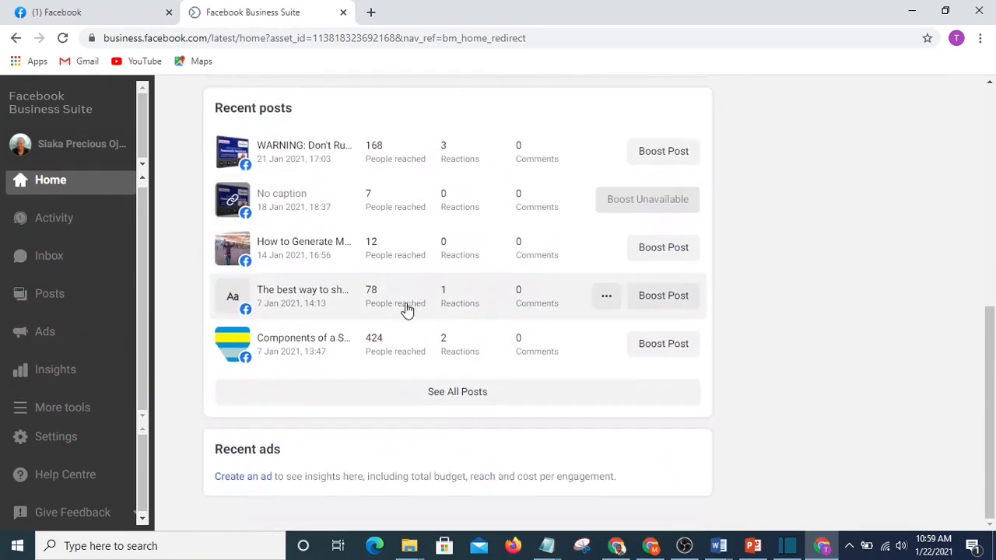
scroll(345, 285, "up", 6)
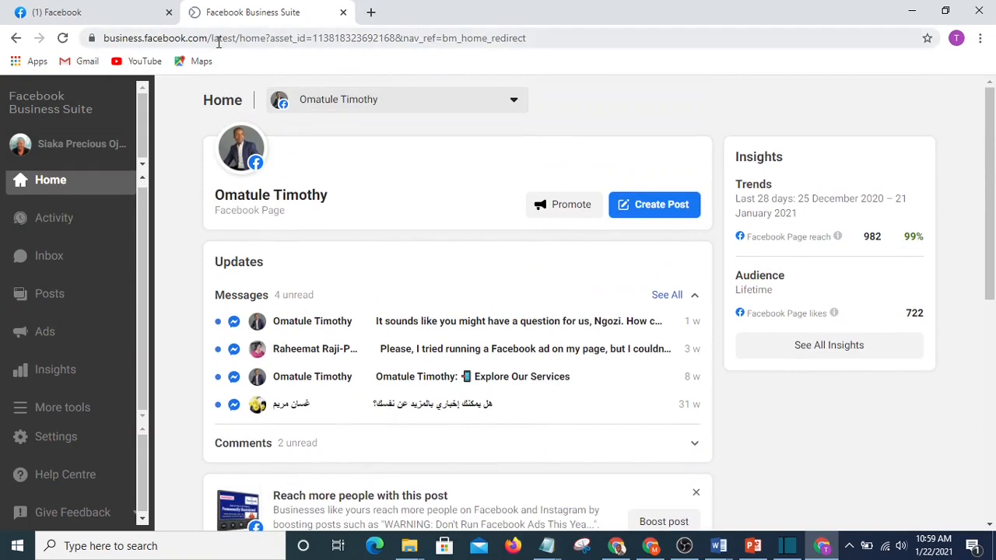
Replace the path in the page's web address with overview and load business.facebook.com/overview.
left_click_drag(211, 38, 623, 57)
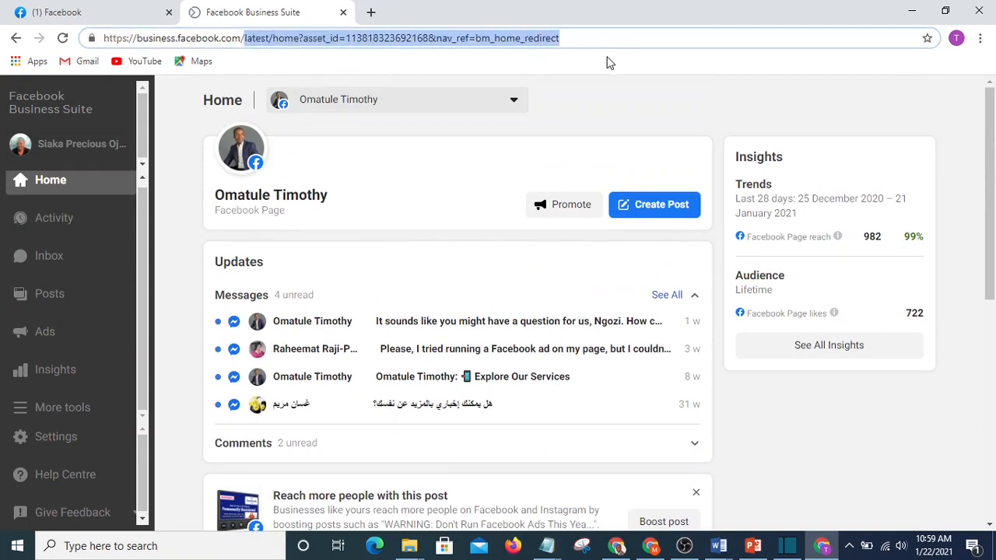
key("BackSpace")
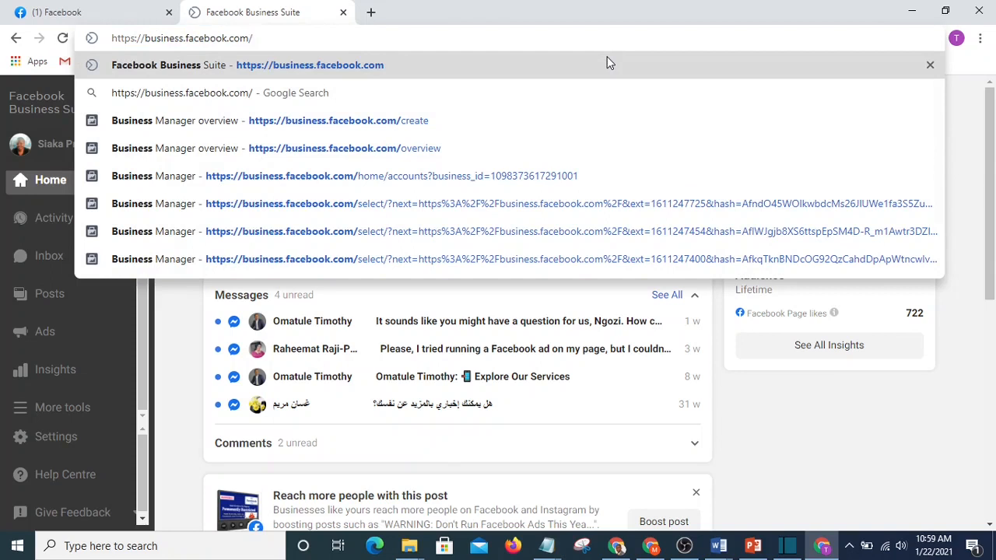
type("o")
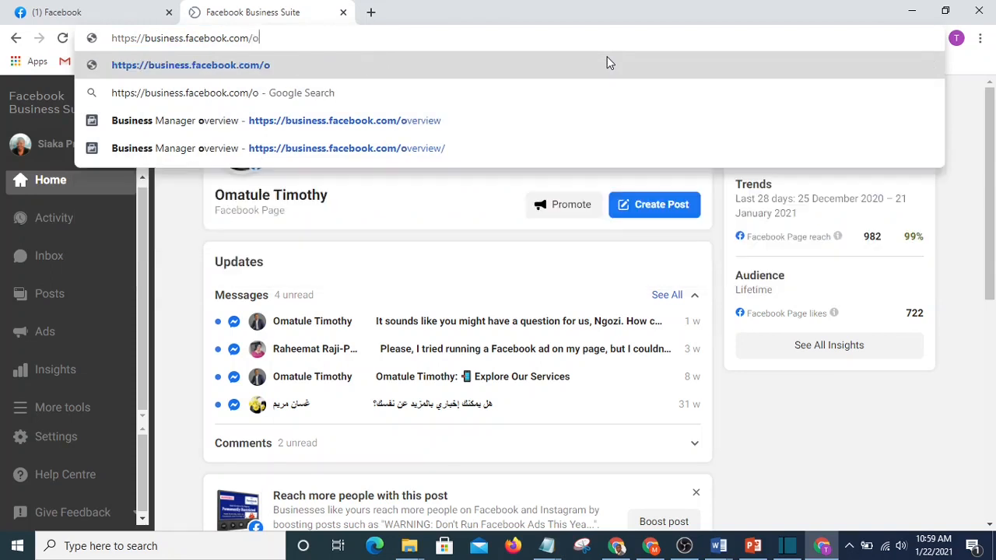
type("ver")
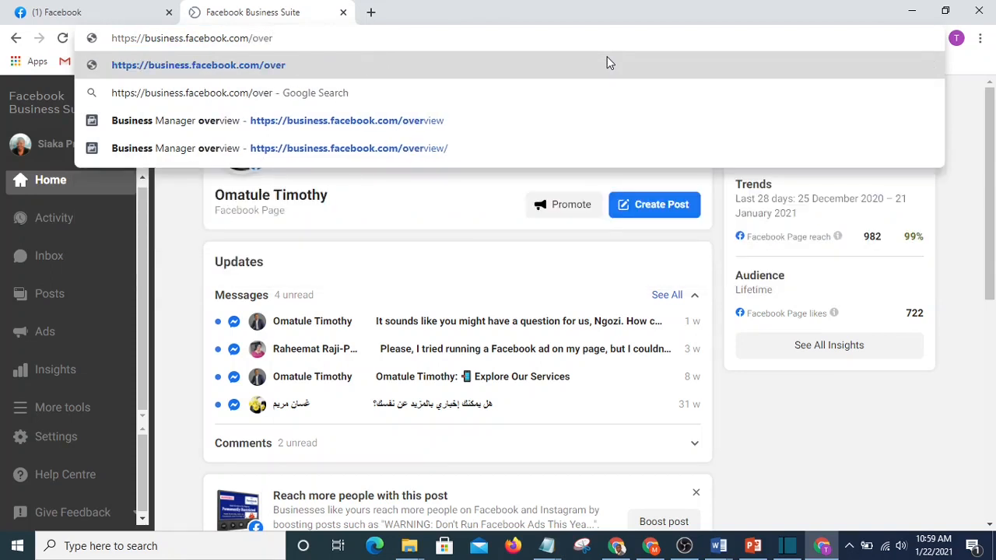
type("view")
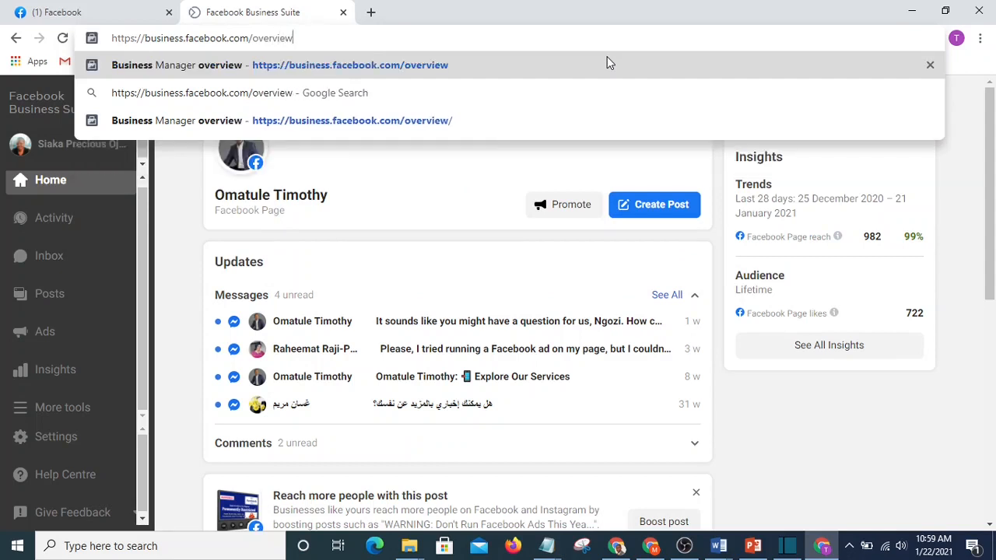
left_click(609, 62)
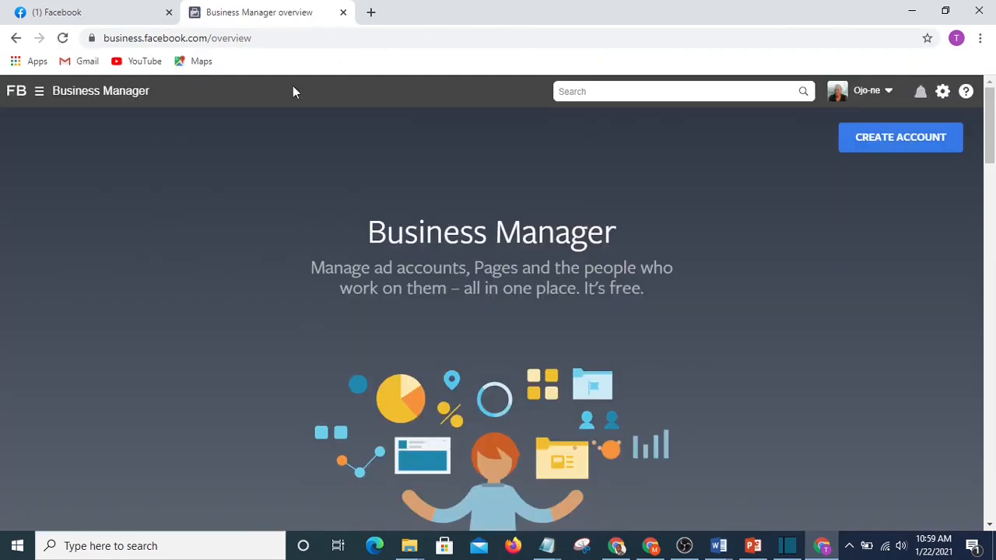
Go to the Business settings and show the business's ad accounts.
left_click(39, 91)
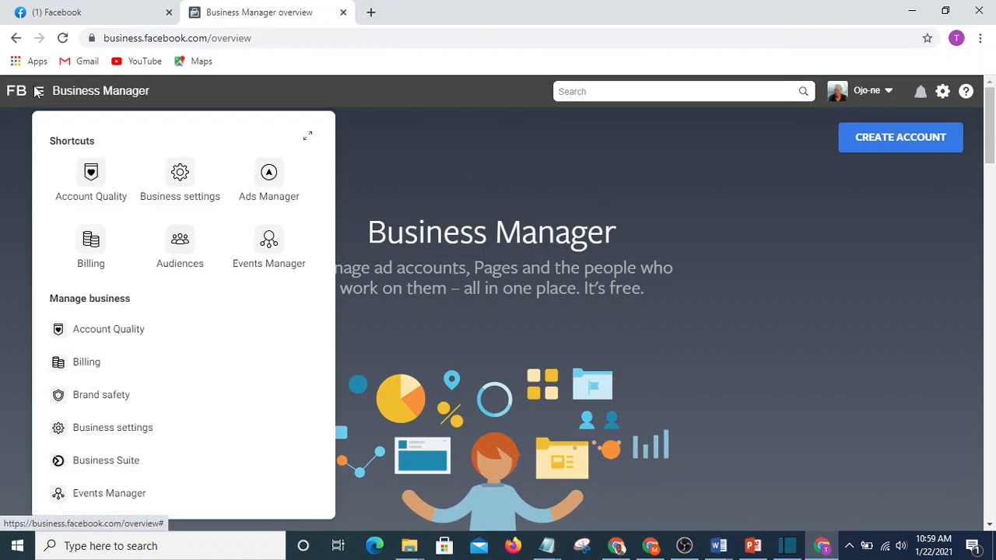
left_click(178, 174)
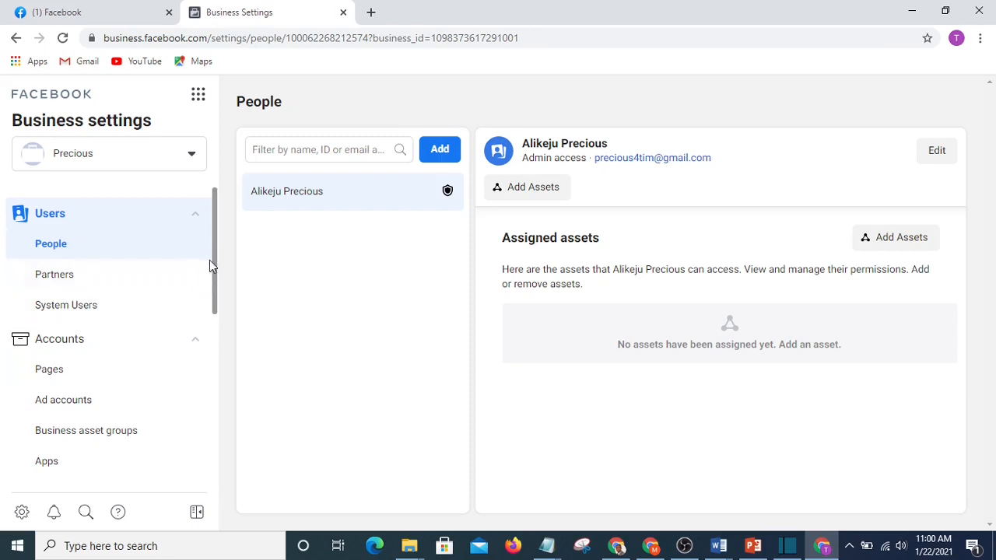
left_click_drag(217, 269, 218, 228)
left_click_drag(215, 278, 211, 324)
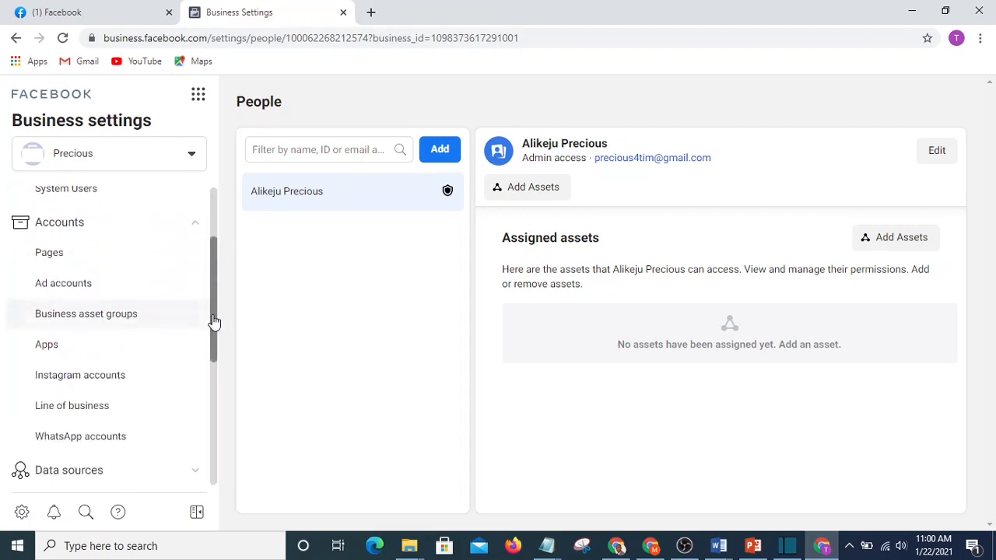
left_click(69, 287)
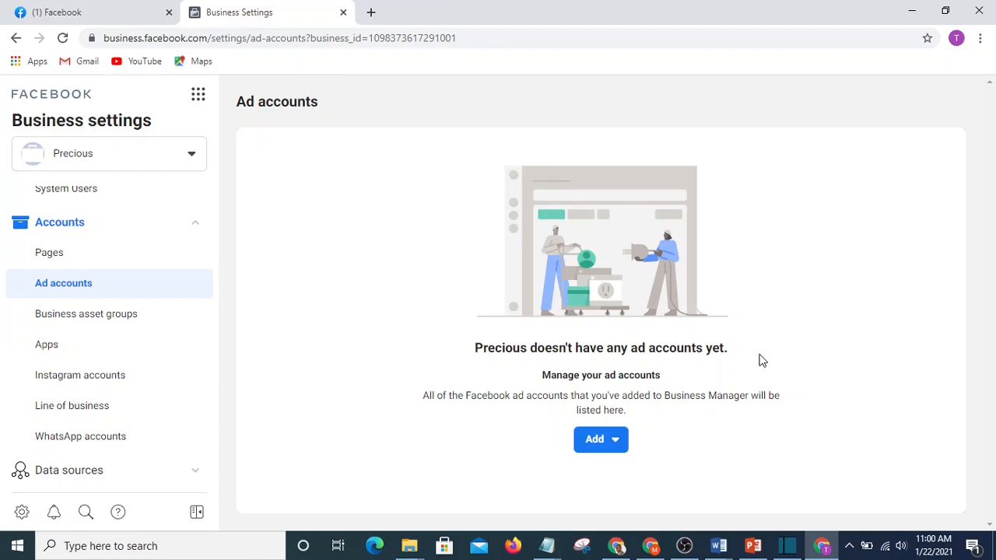
Create a new ad account named after the business, with the Africa/Lagos time zone and US Dollar currency, to be used for My business.
left_click(614, 443)
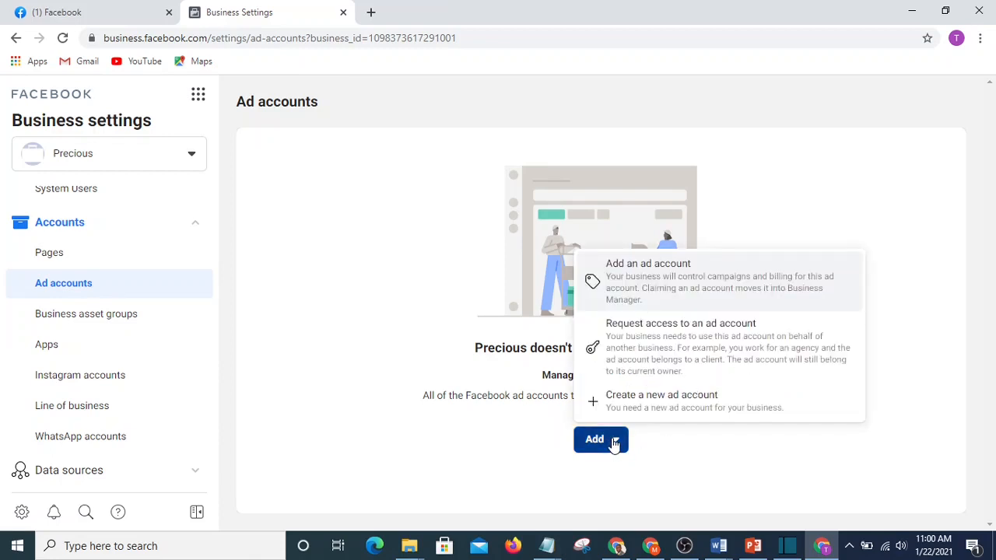
left_click(649, 405)
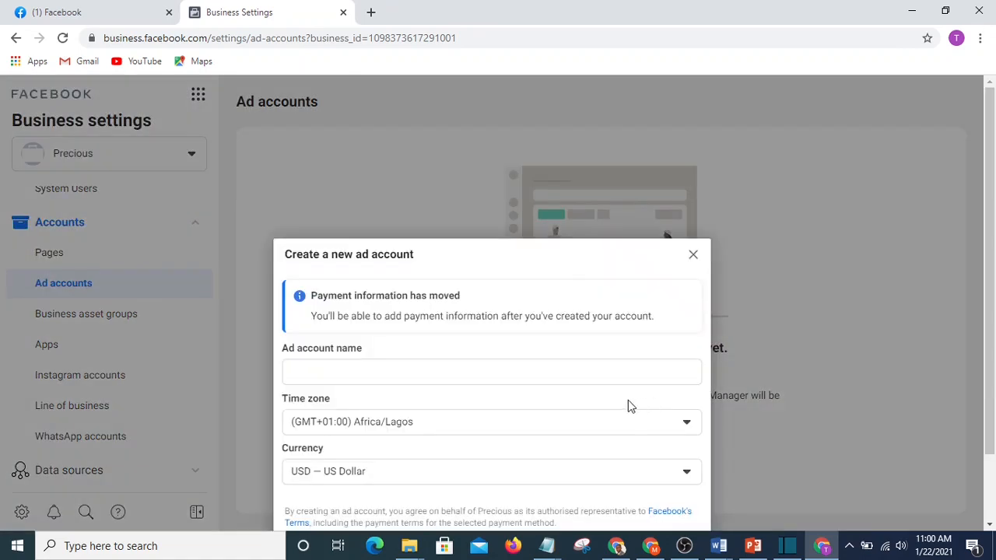
left_click(360, 370)
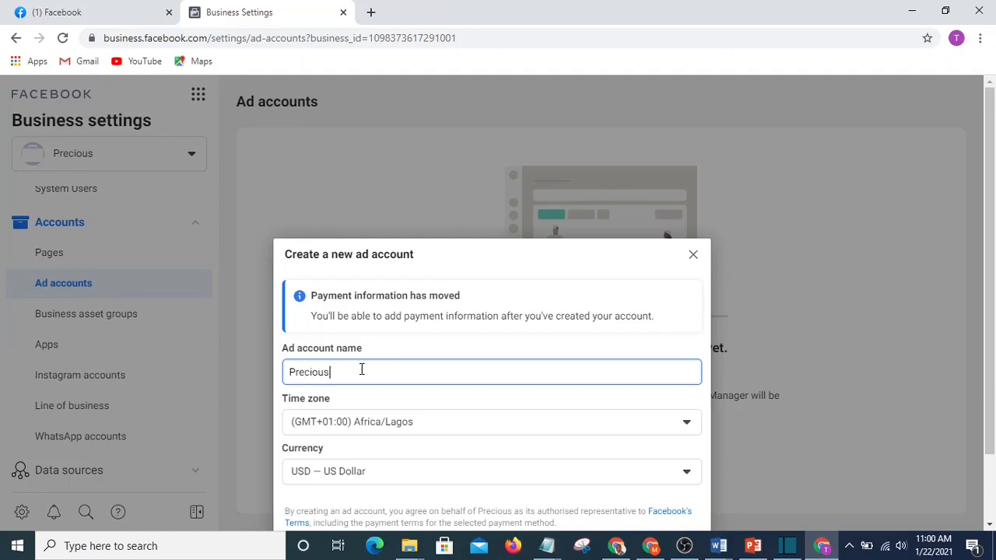
scroll(506, 424, "down", 1)
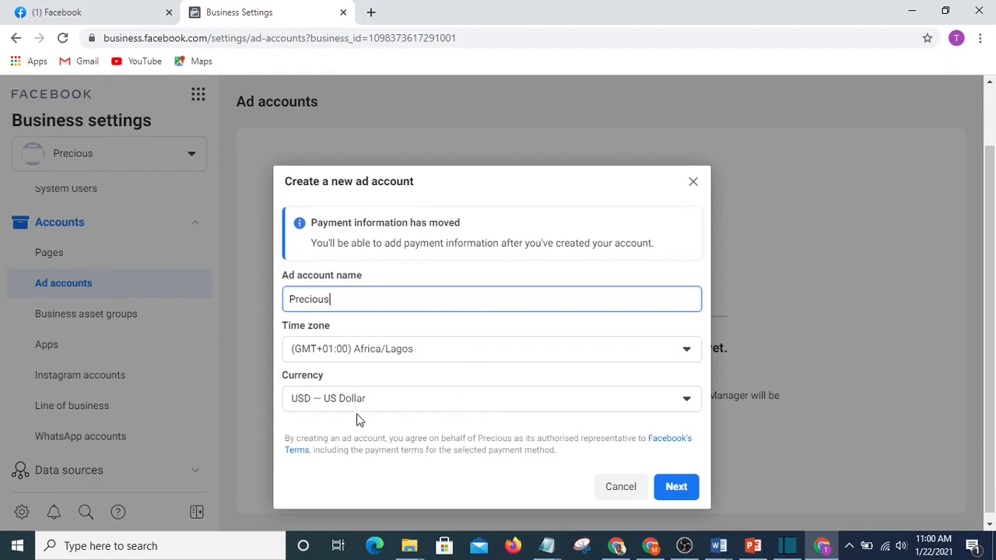
scroll(360, 420, "down", 1)
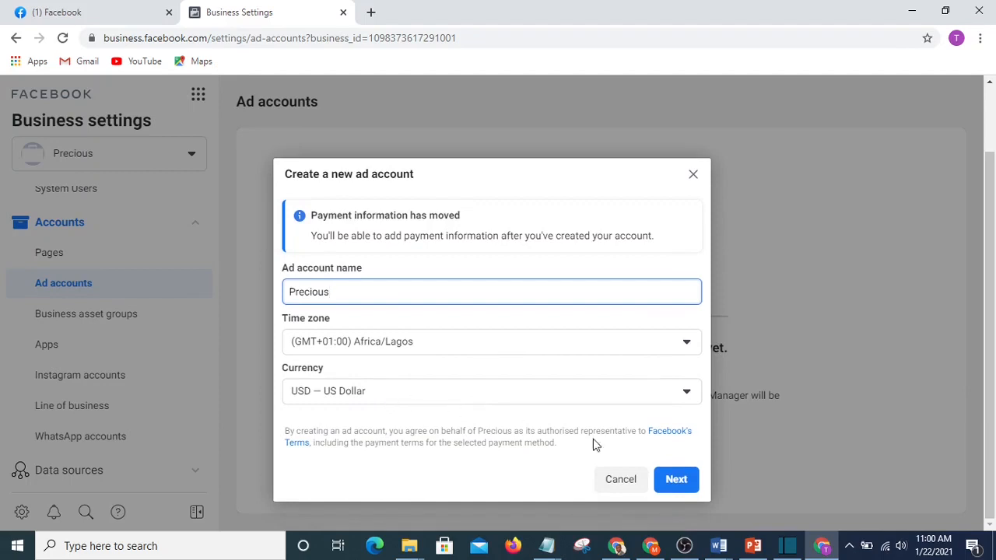
left_click(676, 481)
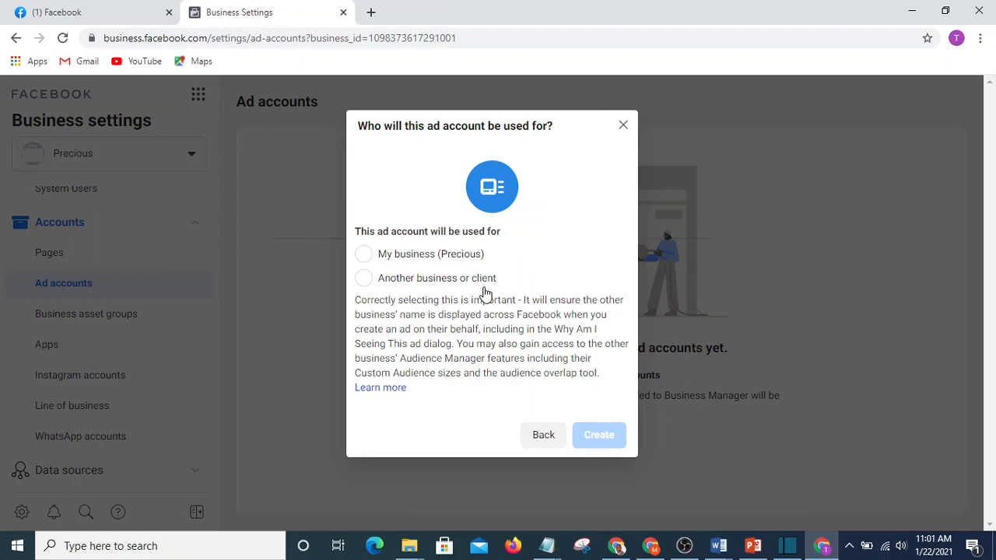
left_click(365, 255)
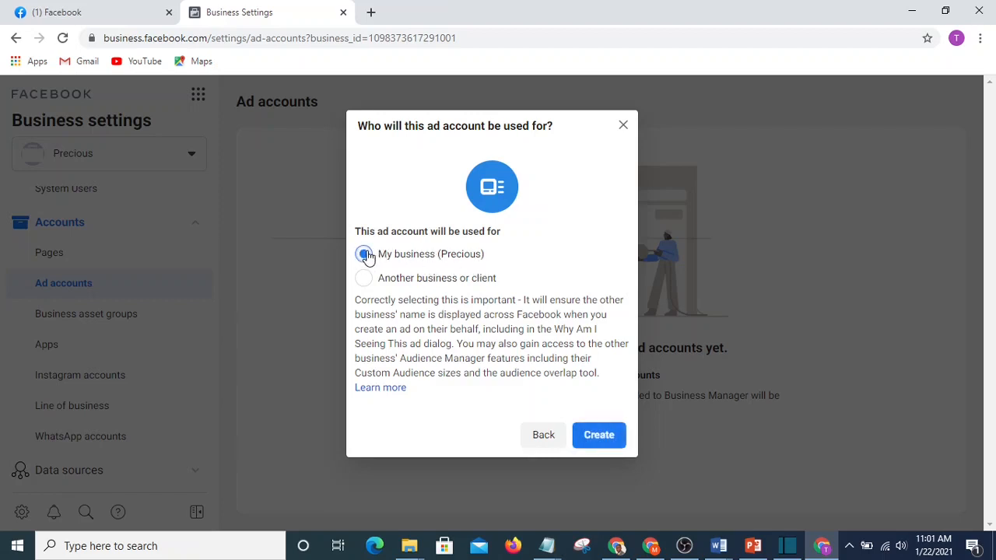
left_click(599, 440)
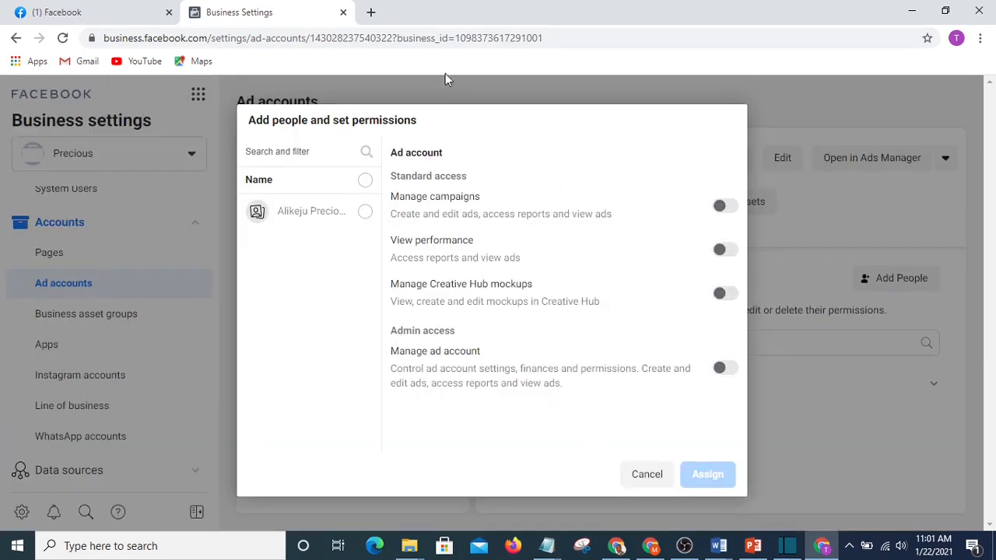
Assign the listed person to the new ad account with Manage campaigns and Manage ad account permissions turned on.
left_click(365, 214)
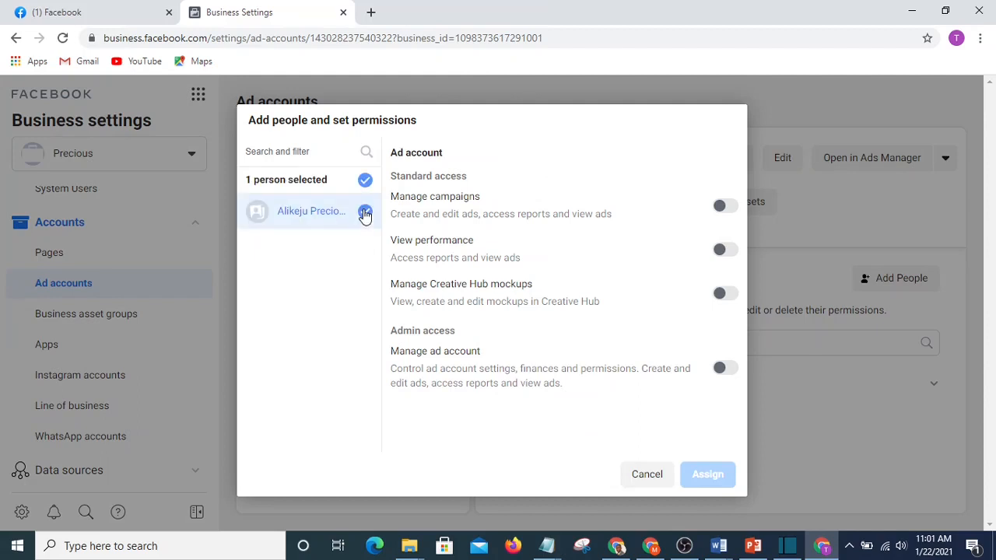
left_click(730, 205)
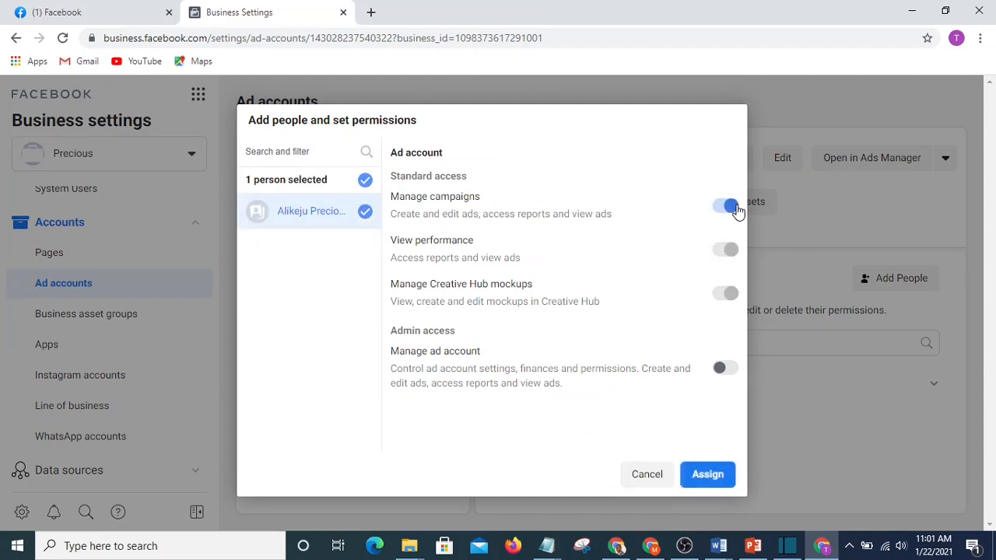
left_click(732, 372)
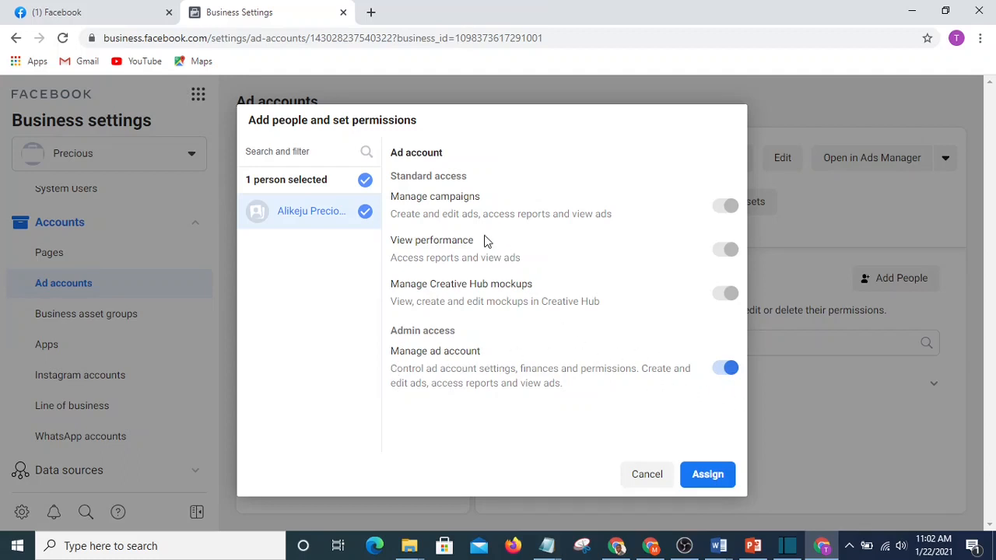
left_click(714, 480)
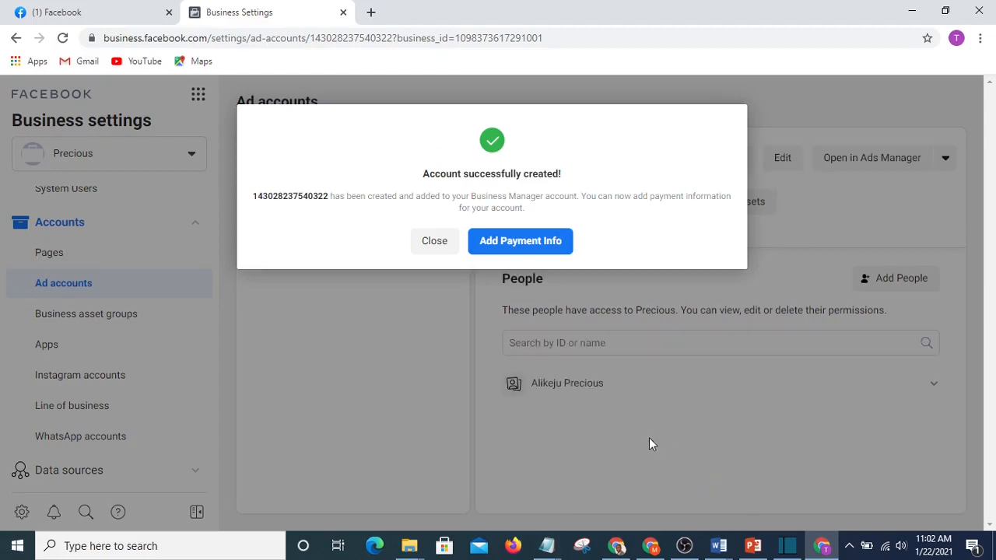
Start adding payment information to the ad account and save its location settings as Nigeria, US Dollar and Lagos Time.
left_click(519, 241)
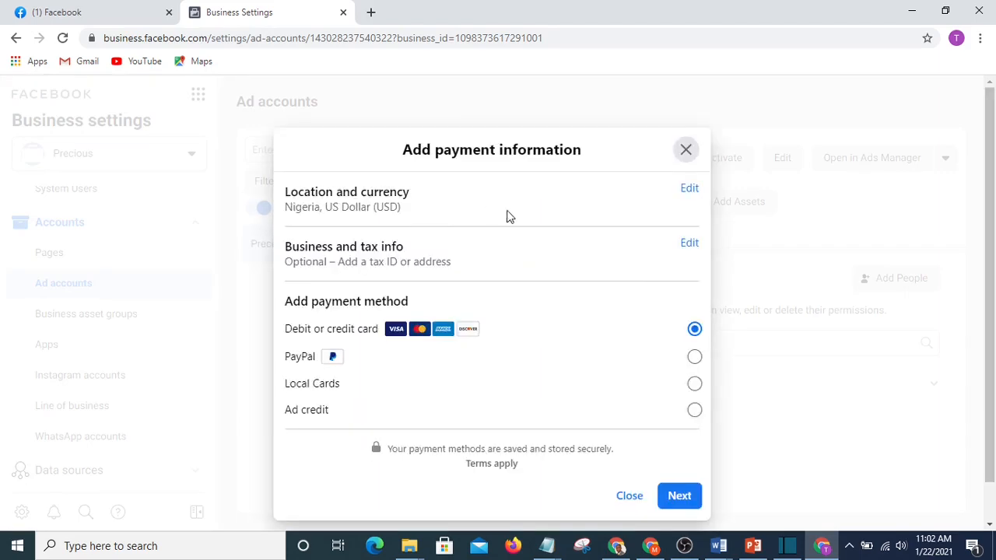
left_click(687, 191)
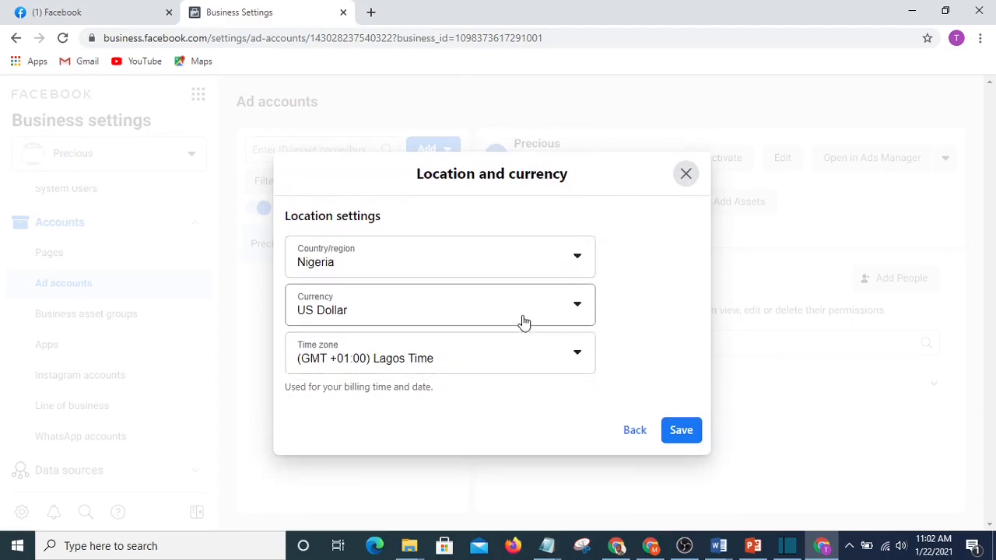
left_click(685, 433)
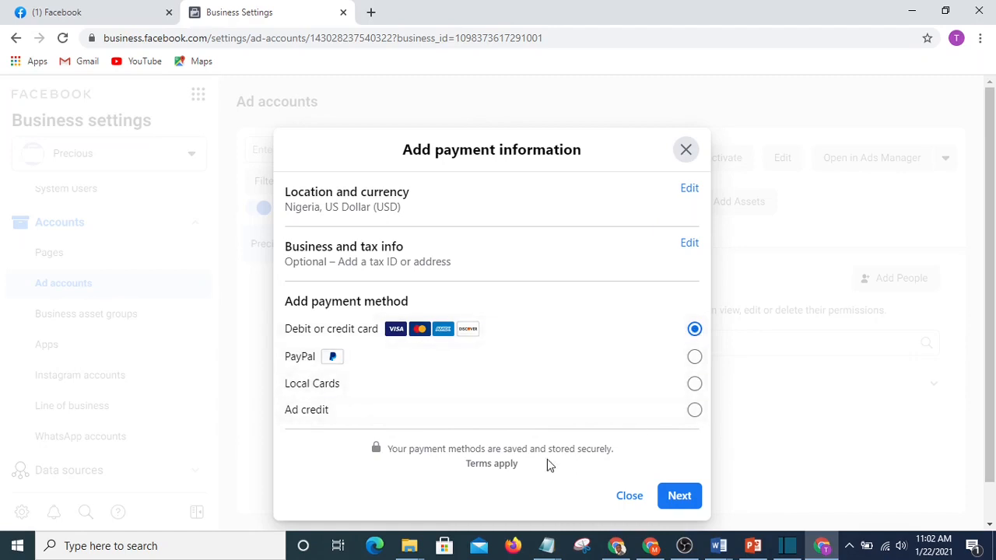
Add a debit or credit card as payment method with the cardholder's name, card number, expiry date and CVV, and finish the payment setup.
left_click(679, 496)
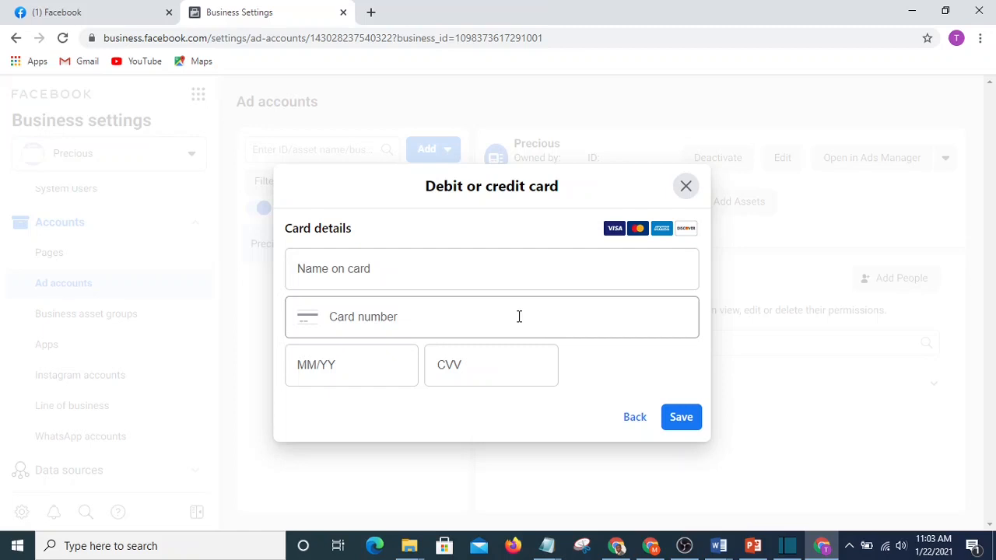
left_click(413, 265)
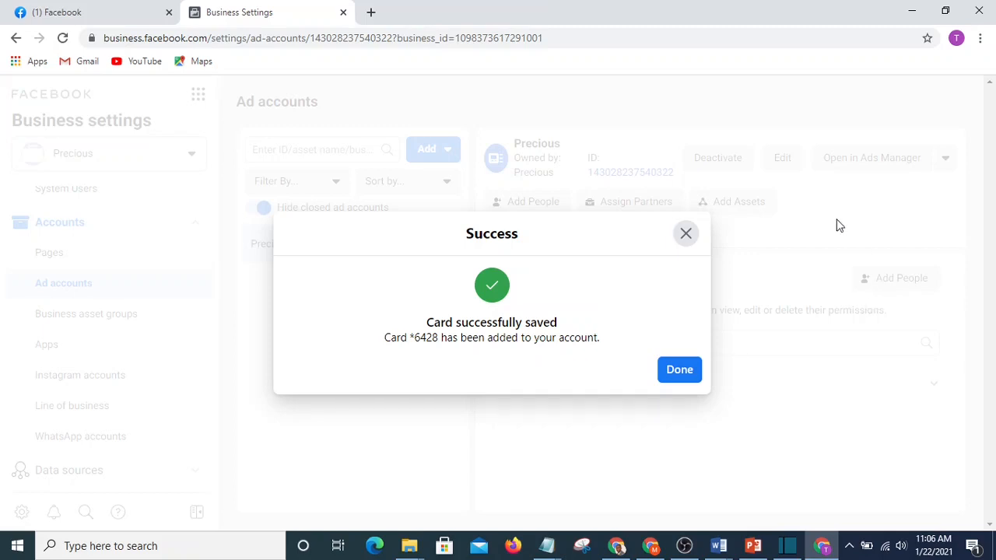
left_click(677, 373)
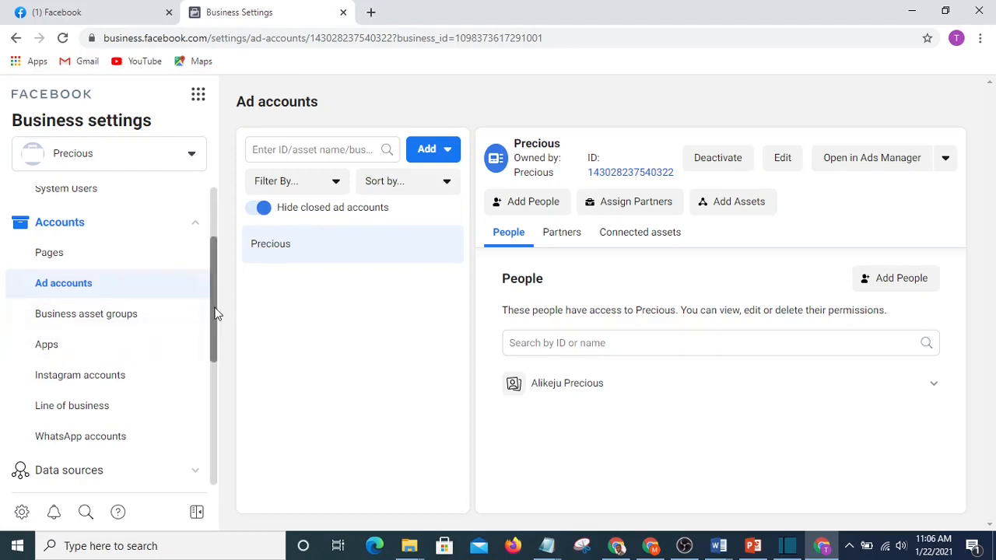
Show the business's people under Users and examine the listed person's access and assigned assets.
left_click_drag(216, 308, 216, 246)
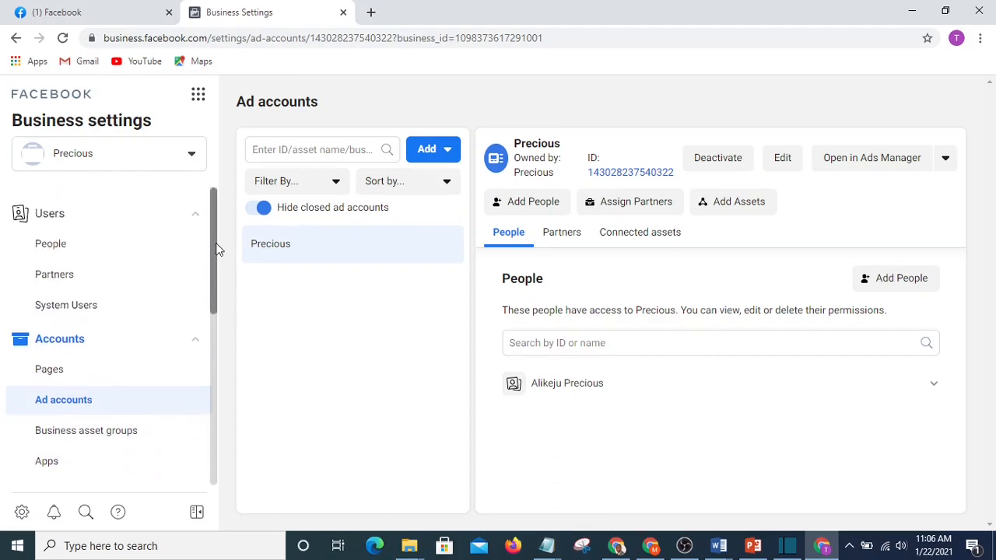
left_click(52, 245)
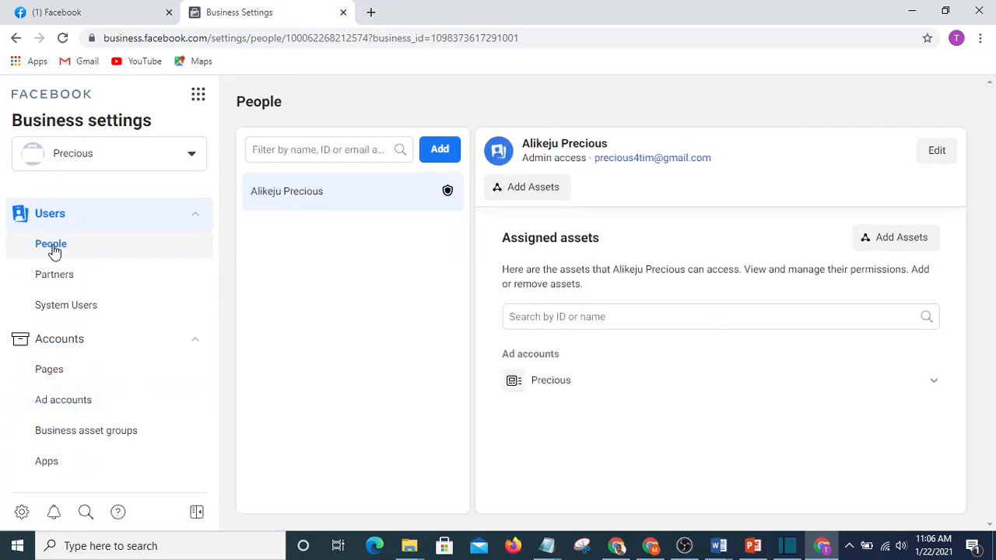
left_click(308, 148)
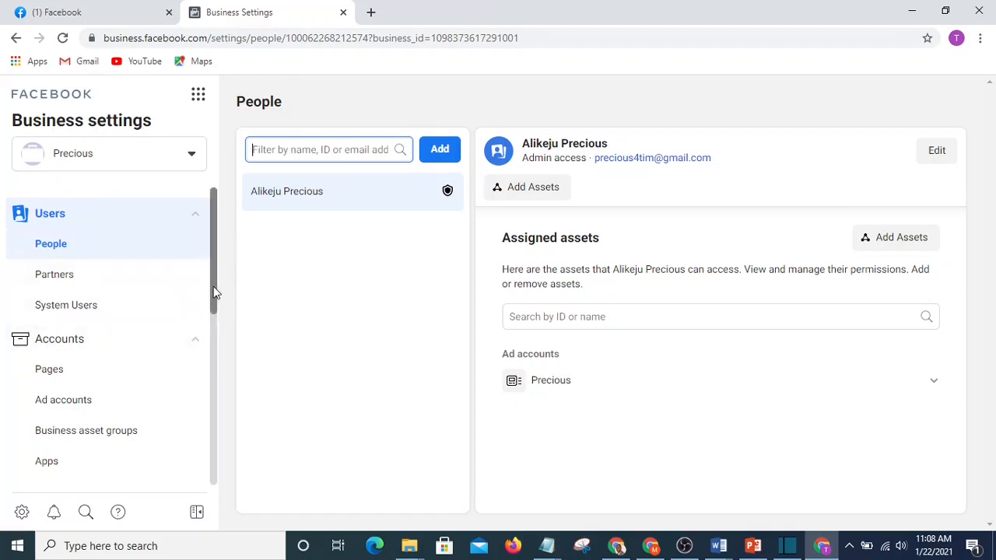
Show the business's Pages under Accounts and start adding a Facebook Page that the business already owns.
mouse_move(215, 292)
left_mouse_down()
mouse_move(216, 304)
mouse_move(216, 273)
left_mouse_up()
left_click_drag(213, 266, 211, 243)
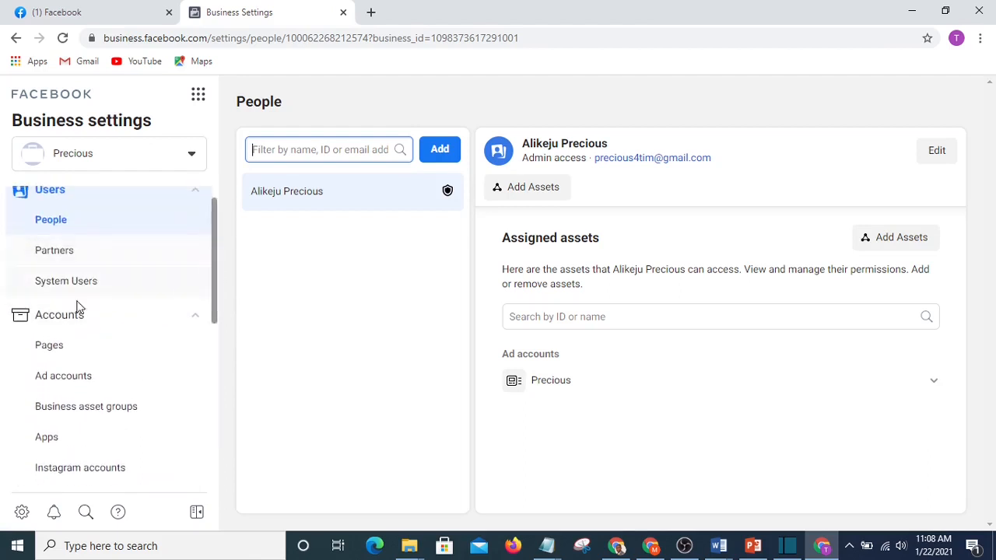
left_click(50, 352)
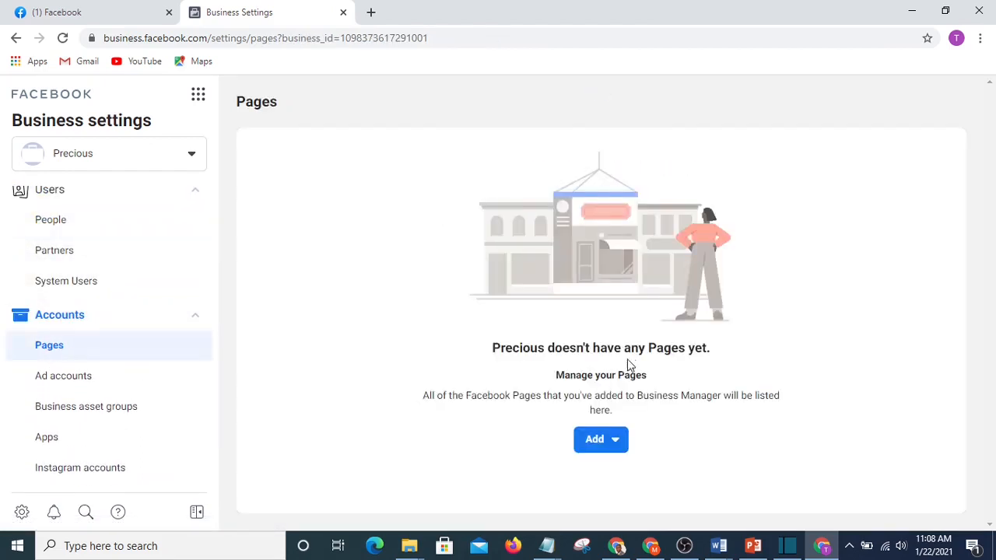
left_click(601, 440)
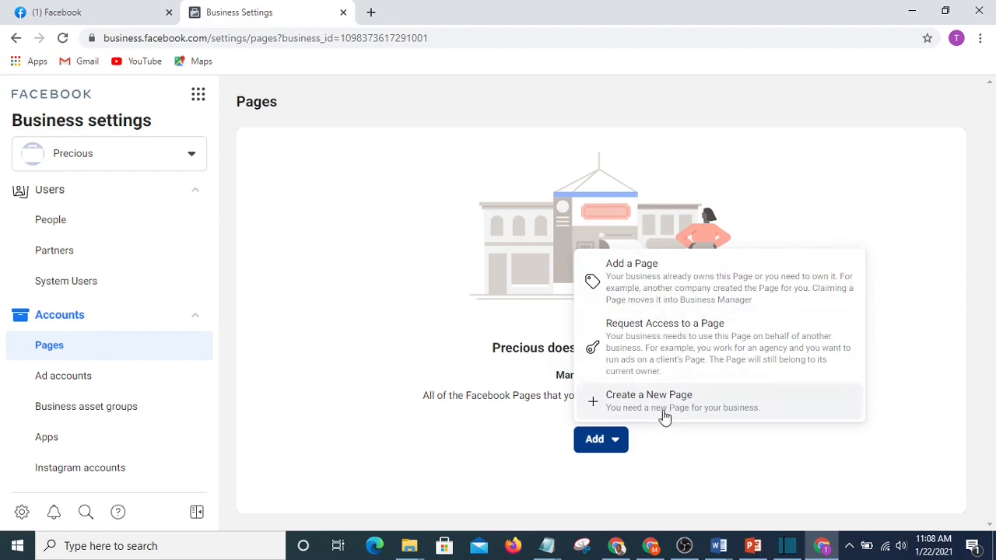
left_click(644, 279)
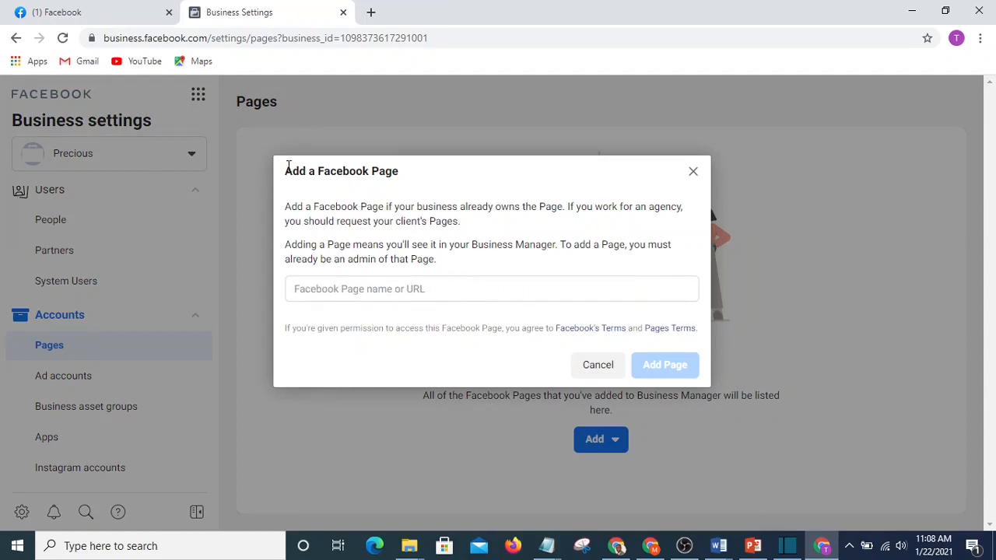
Switch to the Facebook tab and open the managed Entrepreneur Page from the list of Pages.
left_click(91, 12)
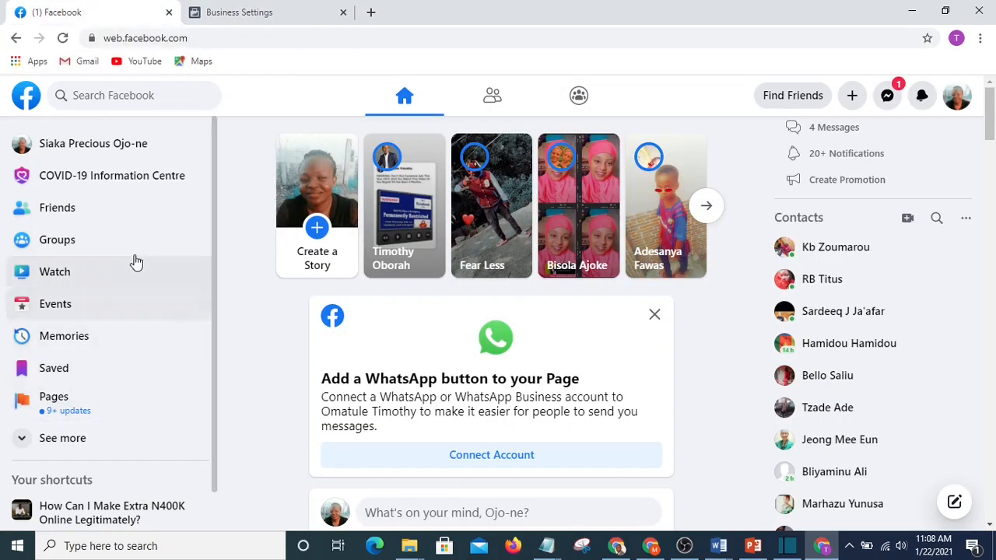
scroll(90, 270, "down", 1)
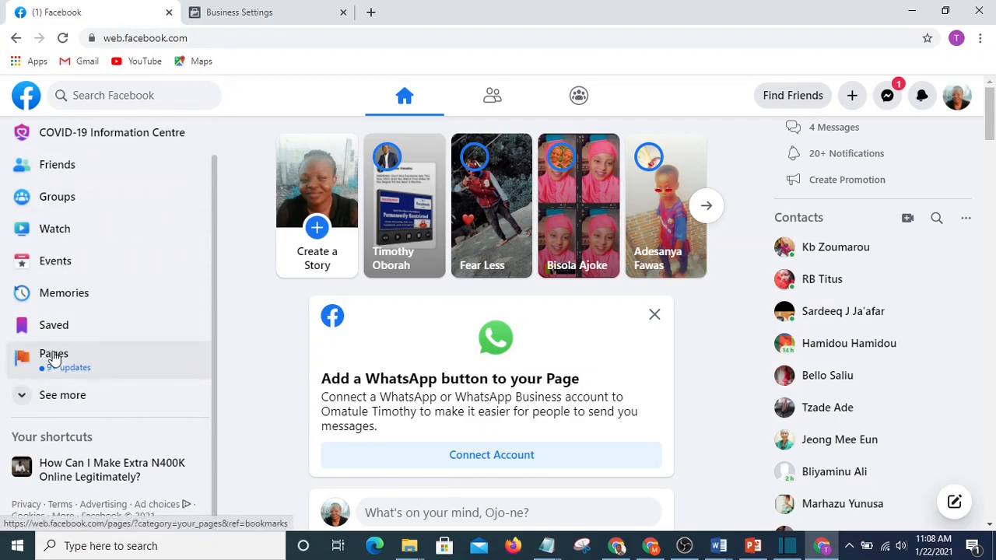
left_click(54, 359)
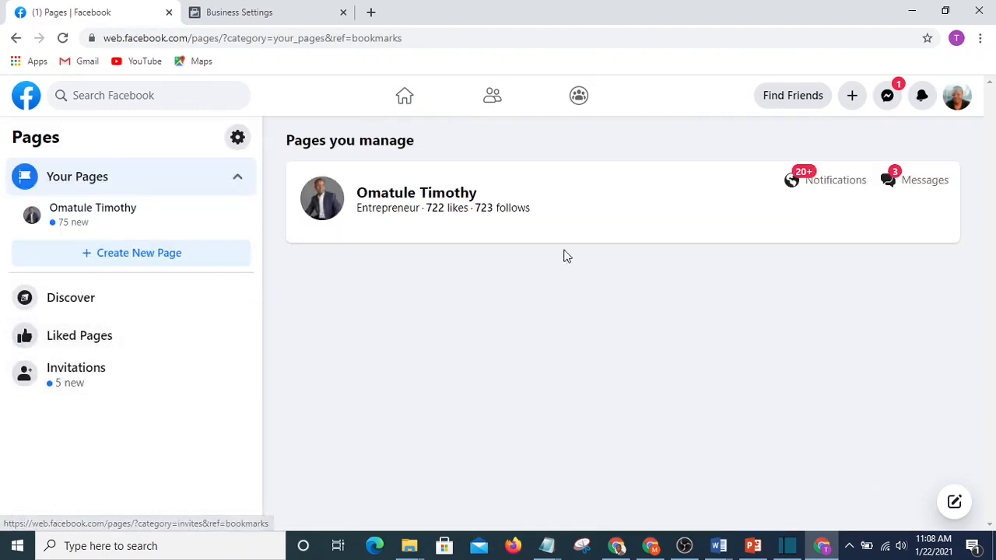
left_click(409, 199)
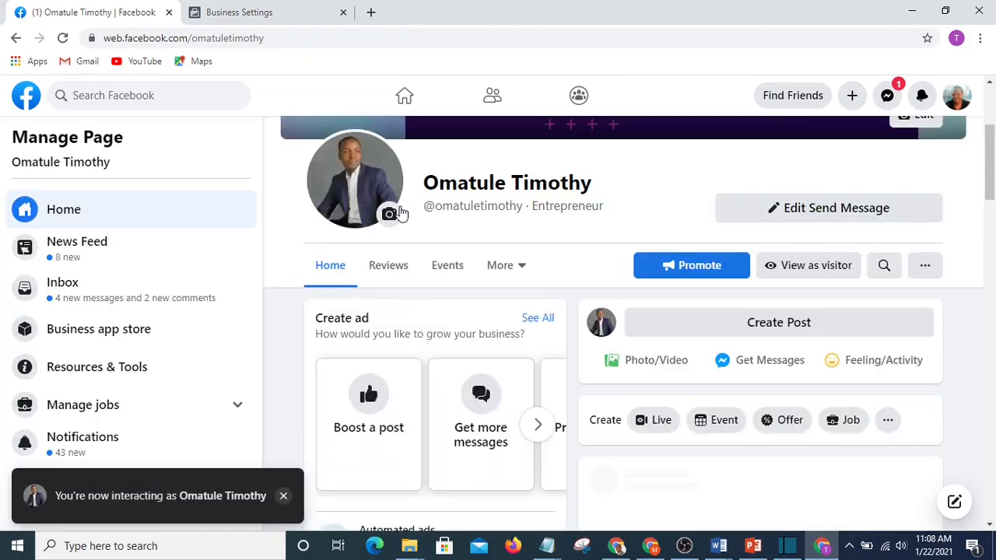
Copy the full web address of the opened Facebook Page.
left_click(280, 37)
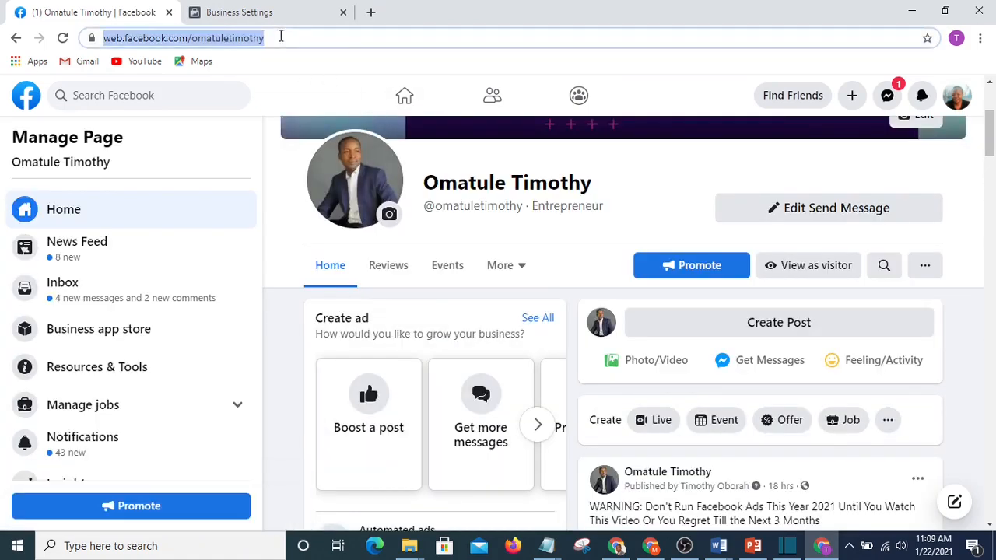
left_click(314, 40)
left_click_drag(362, 39, 90, 37)
right_click(165, 44)
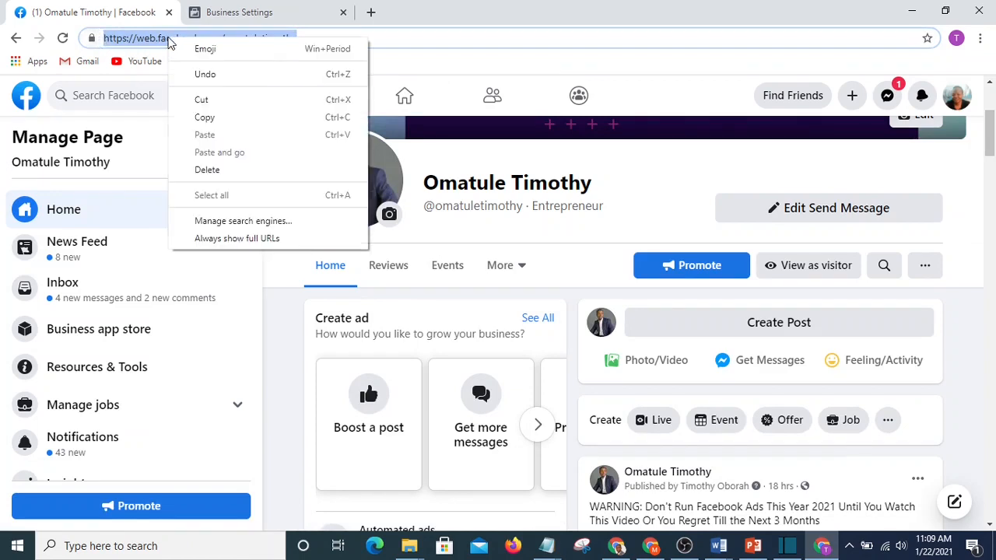
left_click(214, 119)
Back in Business Settings, paste the copied address as the Page URL, choose the matching Page and submit the request to add it.
left_click(238, 13)
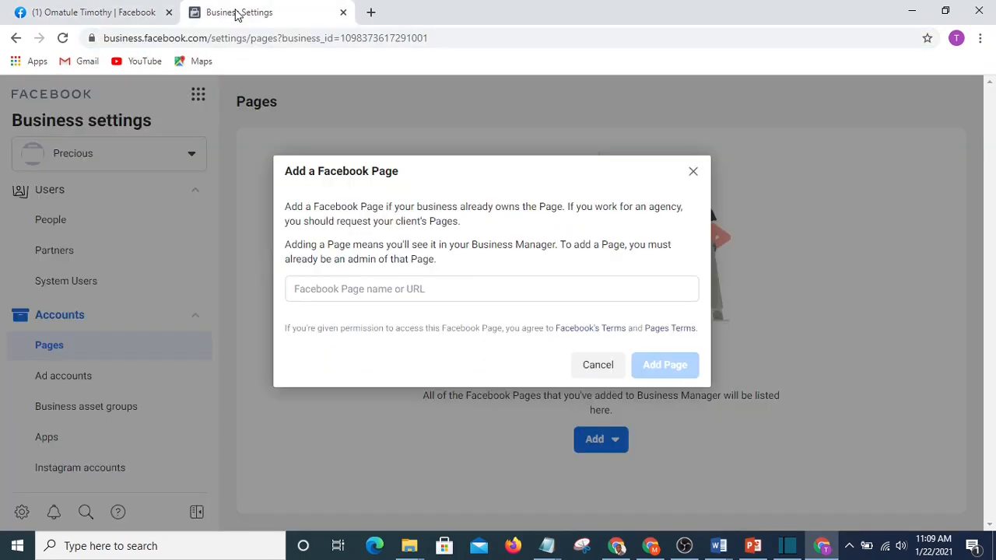
left_click(400, 291)
right_click(400, 290)
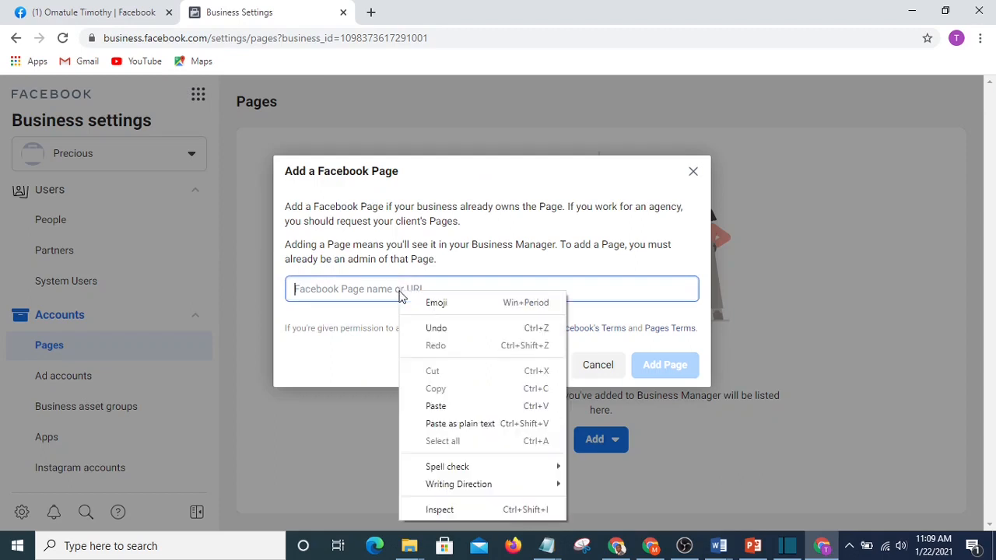
left_click(451, 404)
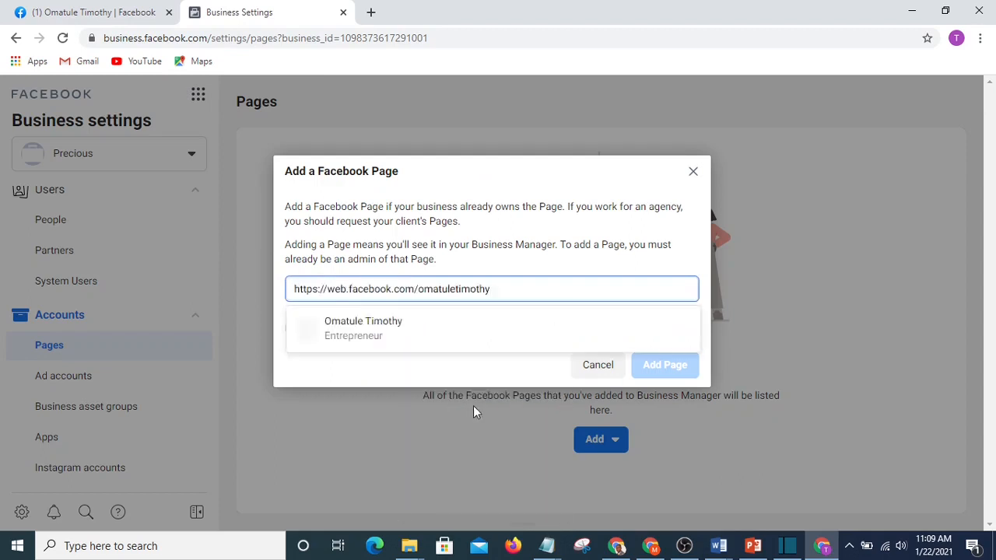
left_click(354, 329)
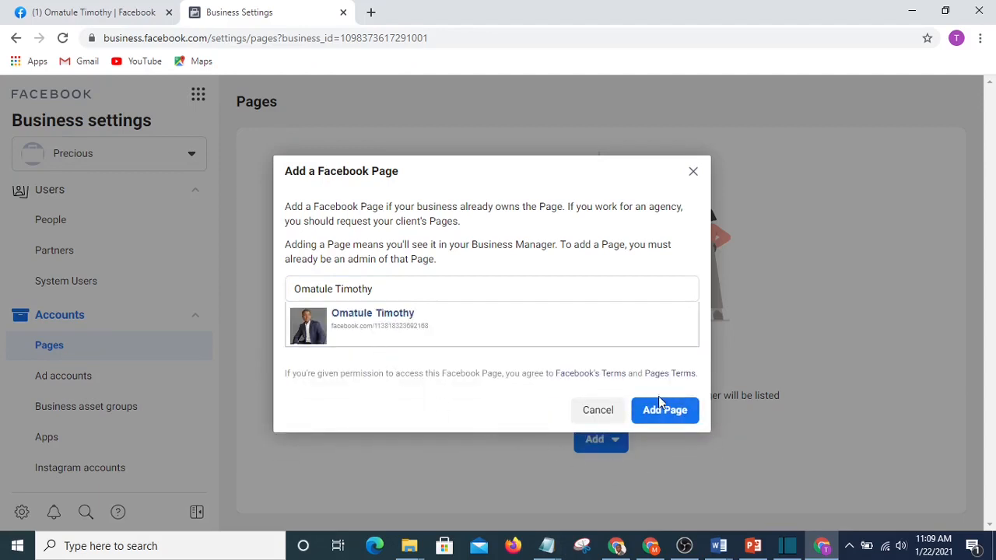
left_click(664, 412)
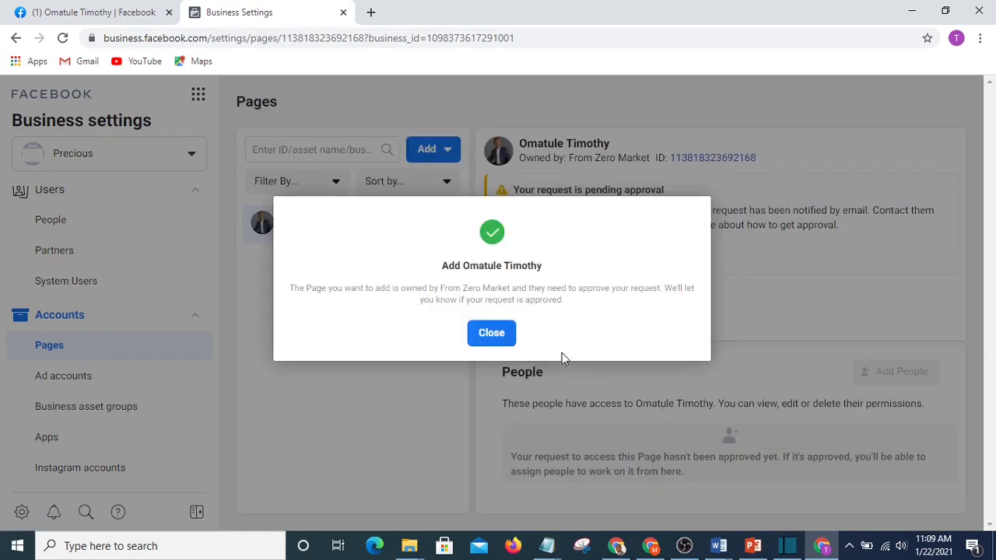
left_click(491, 337)
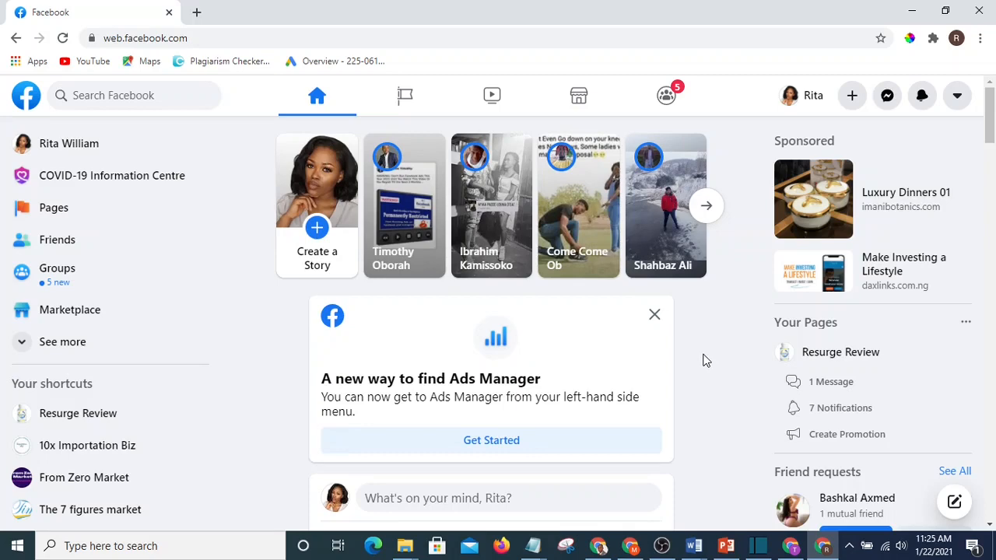
Switch to the browser window of the Page's owner and open the Page Settings of the same Facebook Page.
left_click(600, 547)
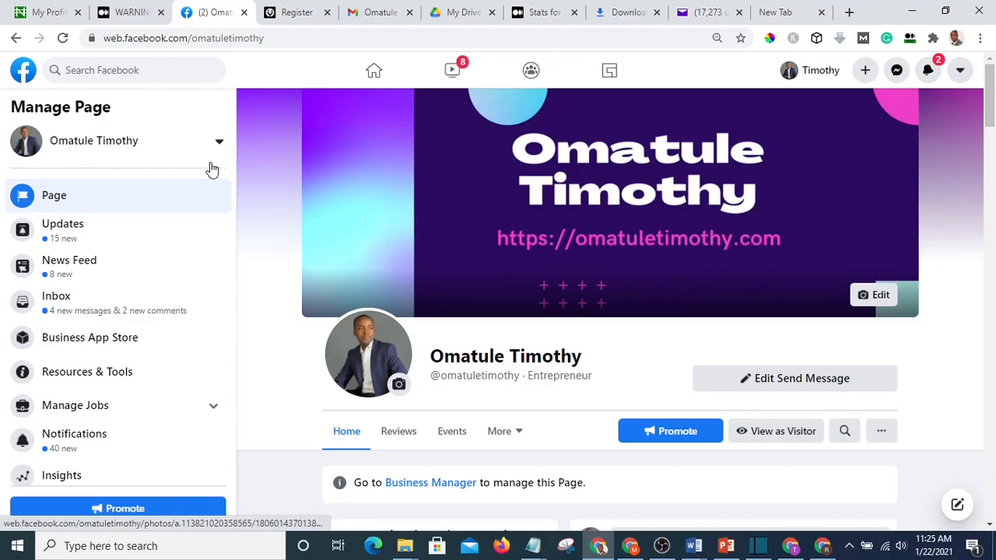
scroll(540, 289, "down", 2)
scroll(596, 254, "up", 1)
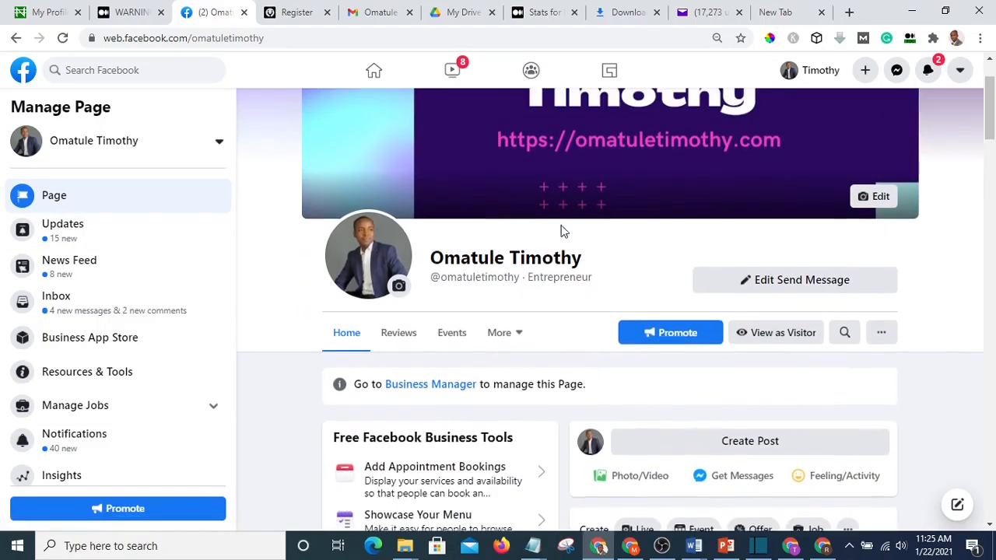
scroll(563, 231, "up", 3)
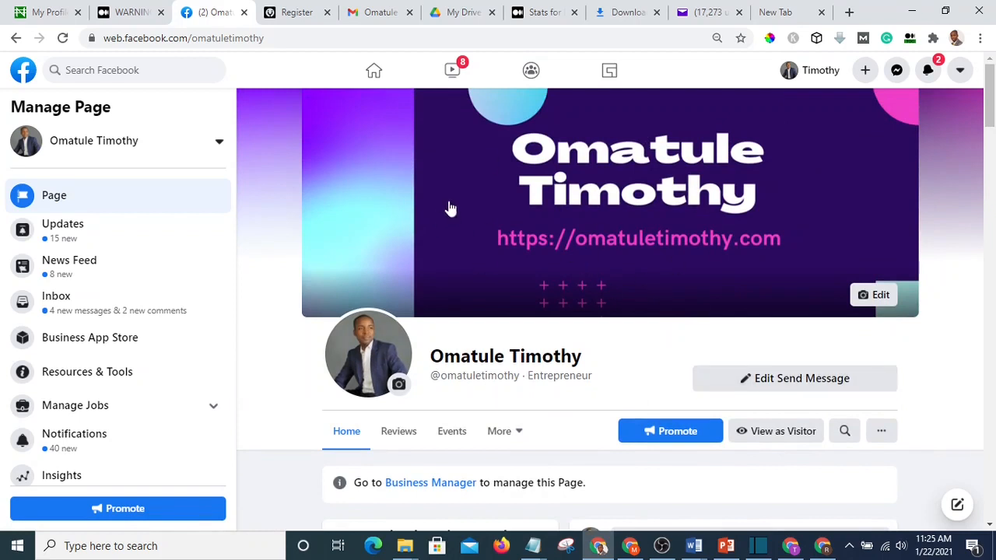
scroll(198, 265, "down", 3)
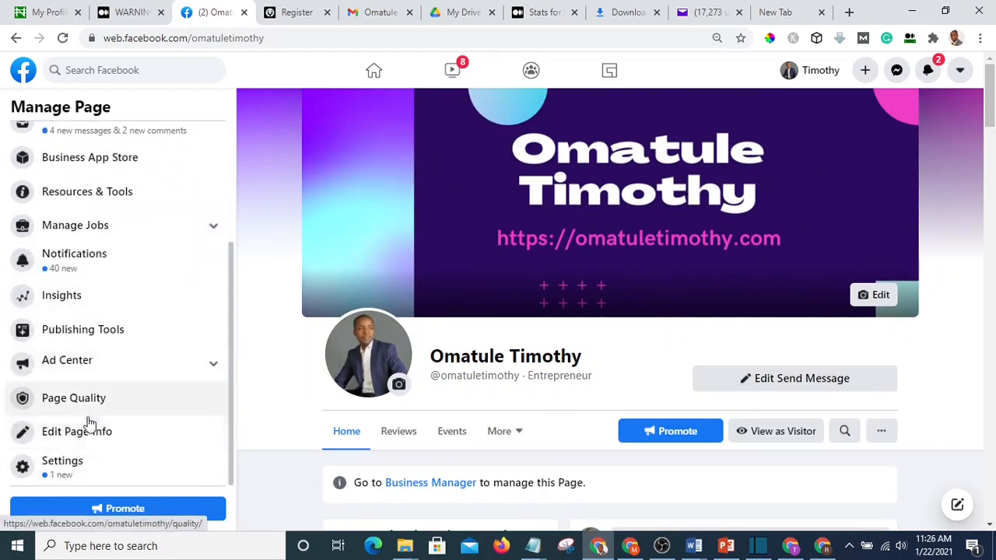
left_click(72, 473)
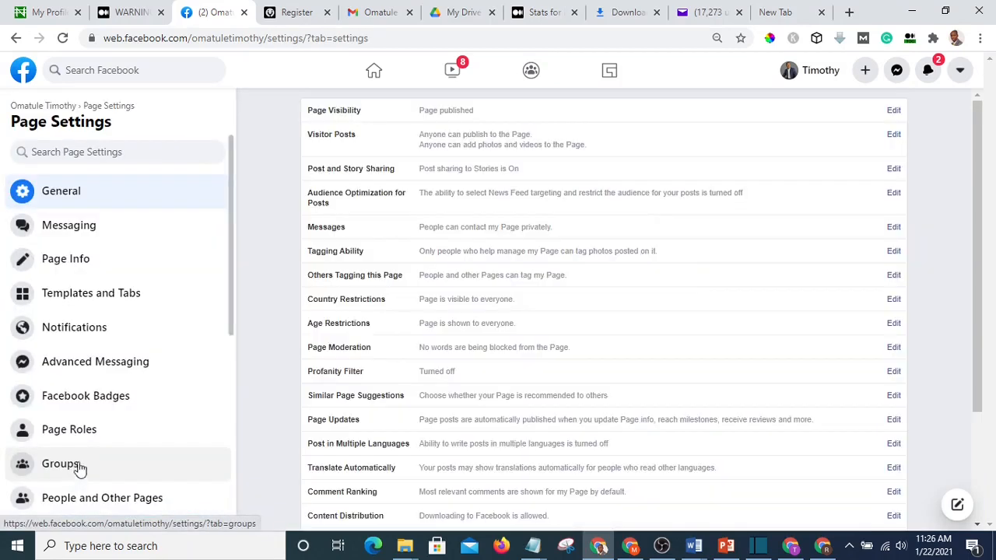
scroll(288, 385, "down", 3)
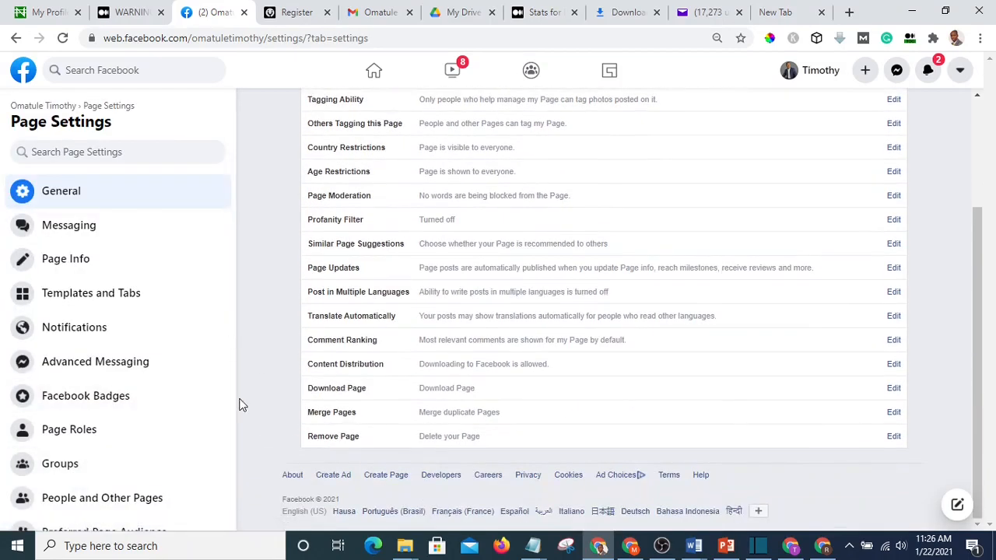
Open the Page Roles settings and check its owner, agencies and existing roles sections for a pending ownership request.
scroll(96, 439, "down", 2)
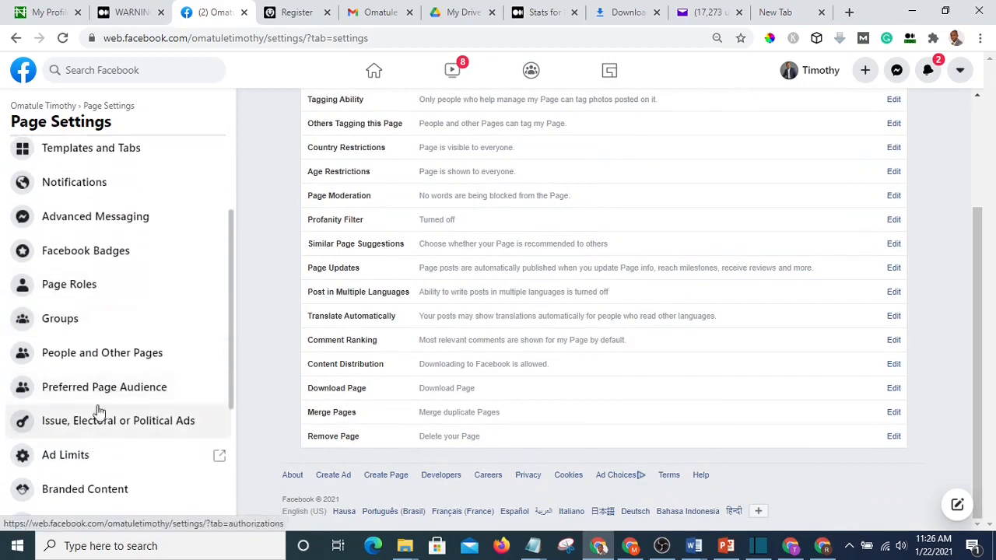
left_click(81, 284)
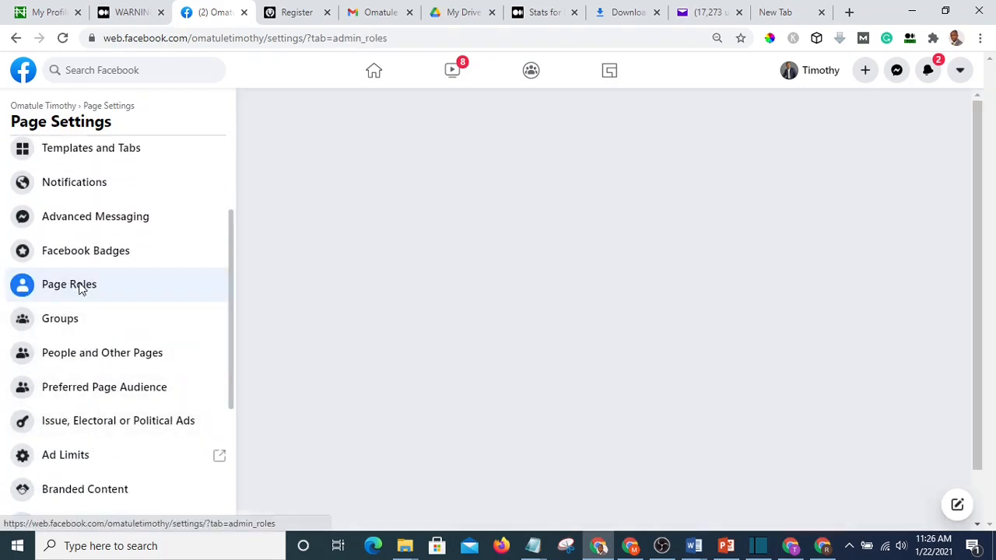
scroll(549, 350, "down", 4)
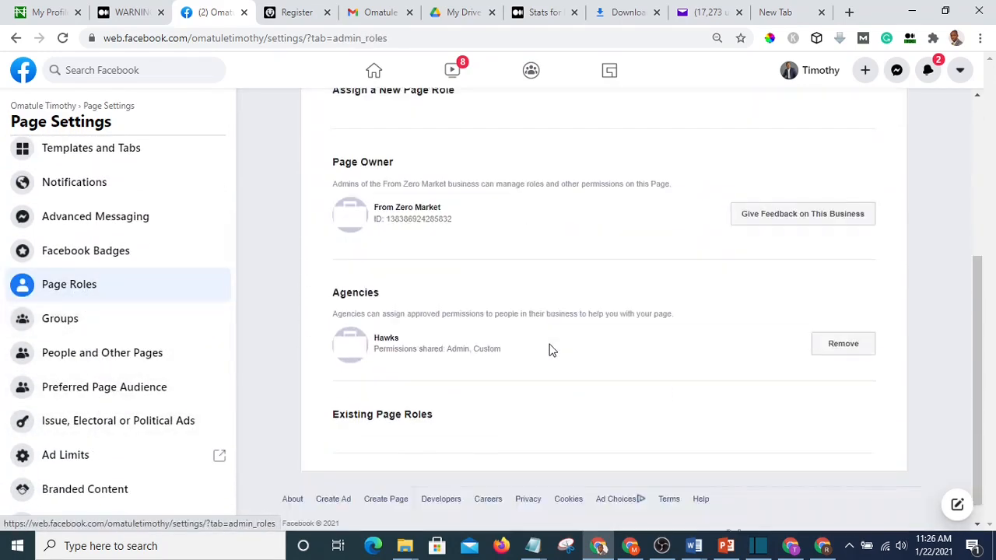
scroll(516, 342, "down", 4)
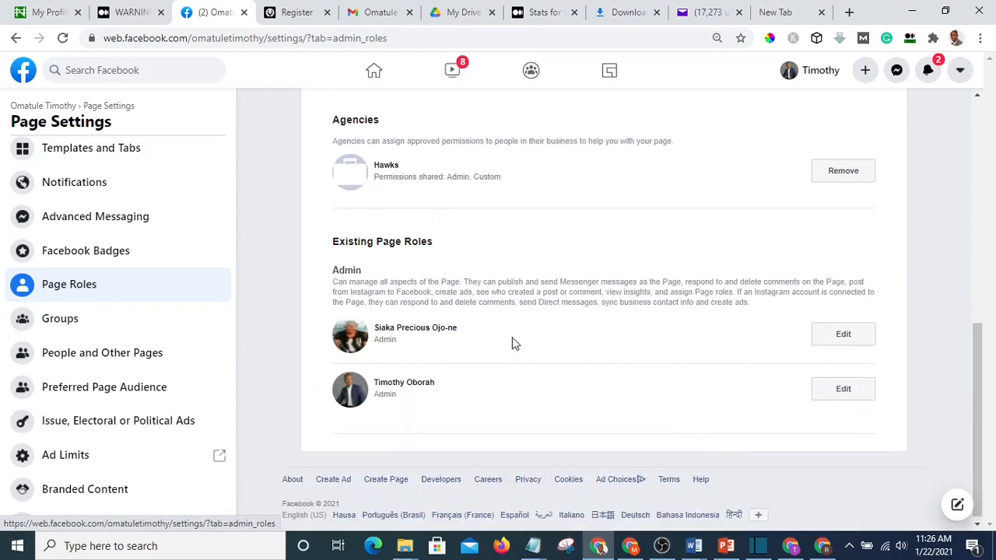
scroll(568, 311, "up", 1)
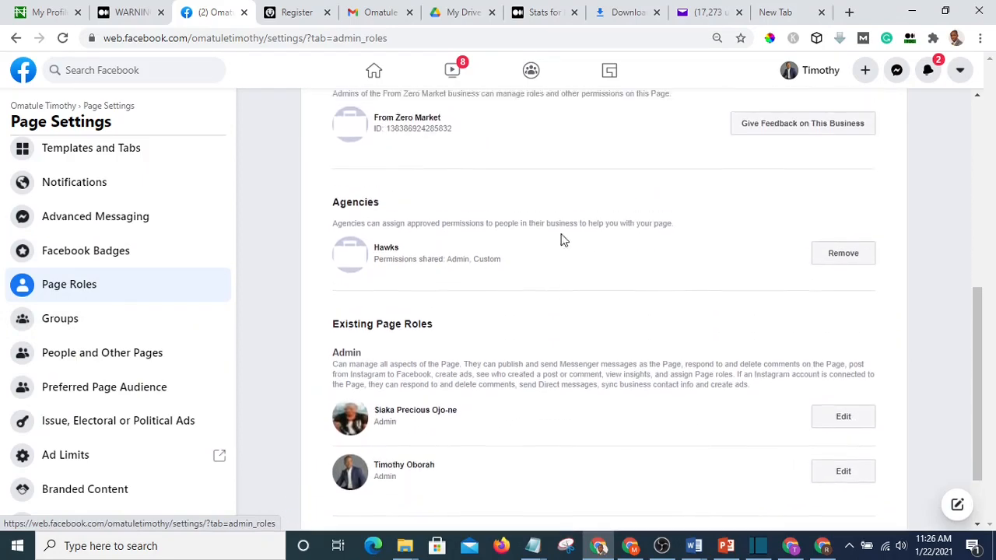
scroll(614, 223, "up", 4)
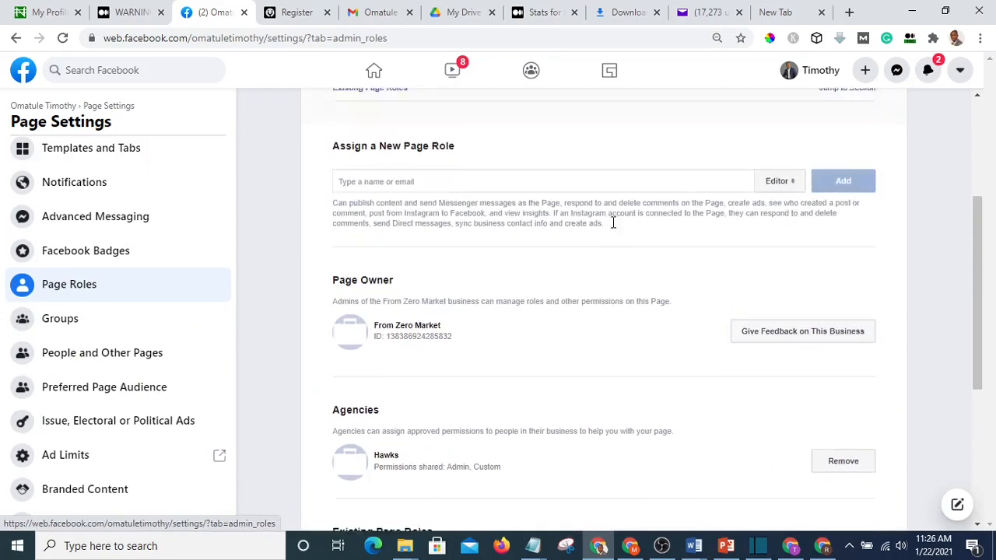
scroll(600, 303, "down", 3)
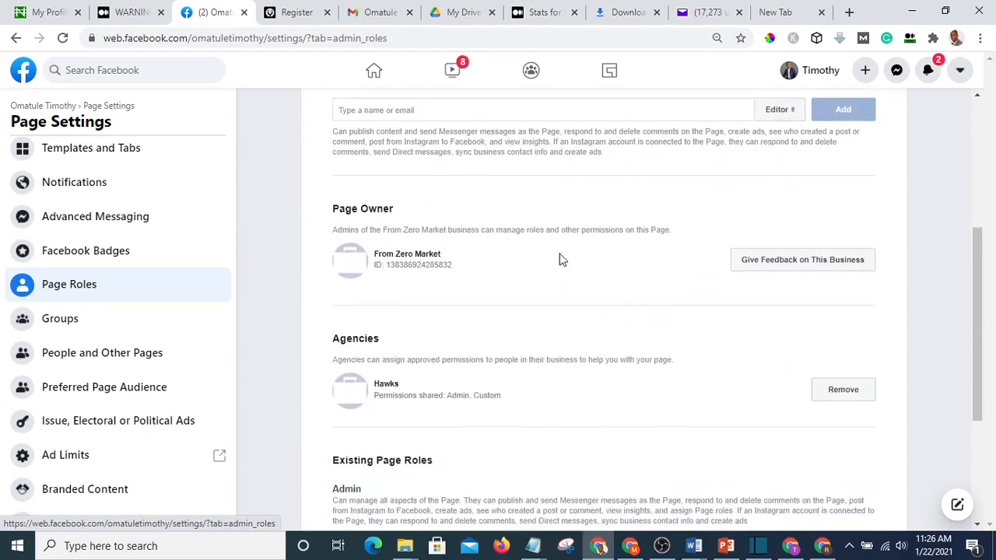
scroll(568, 326, "up", 2)
scroll(463, 225, "down", 3)
scroll(447, 240, "down", 2)
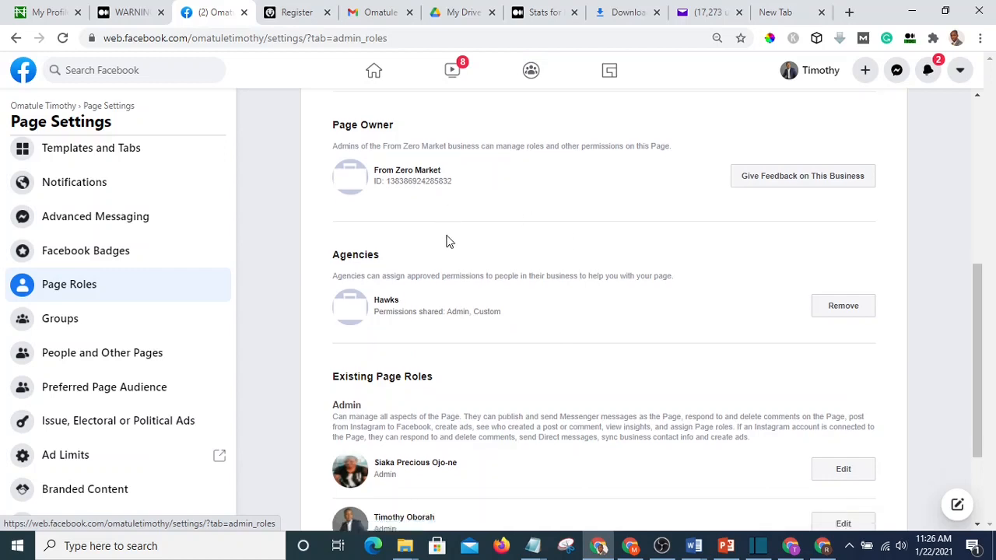
scroll(406, 304, "up", 2)
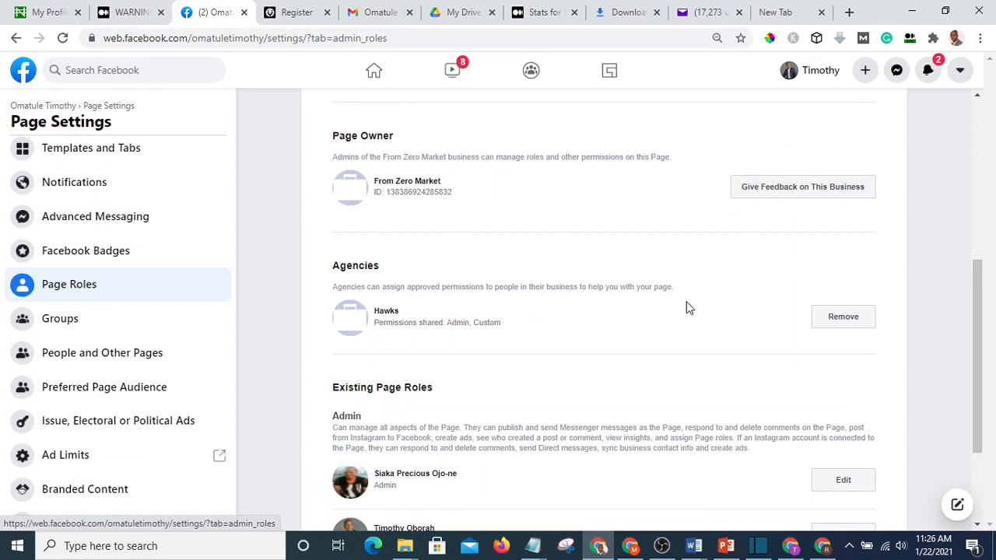
scroll(687, 307, "up", 5)
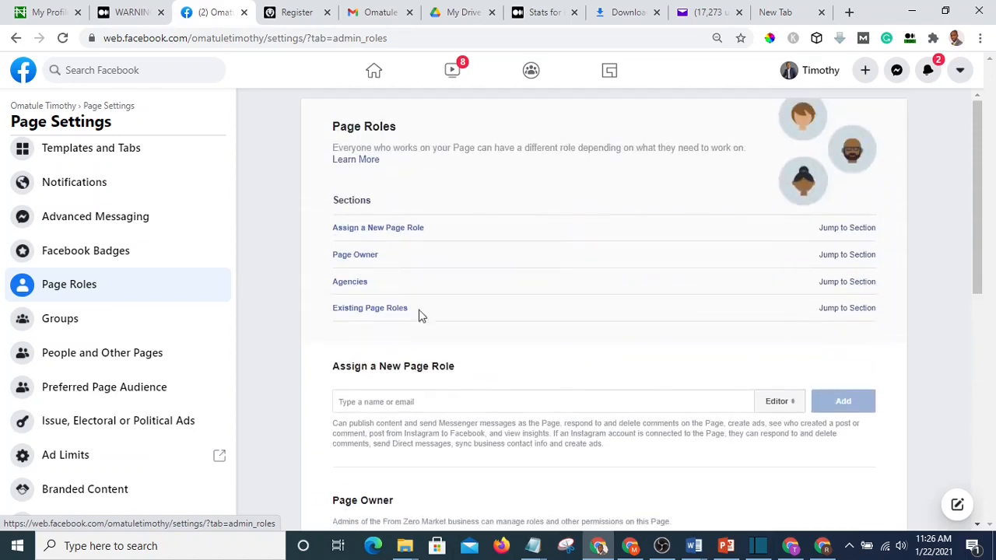
scroll(420, 315, "down", 6)
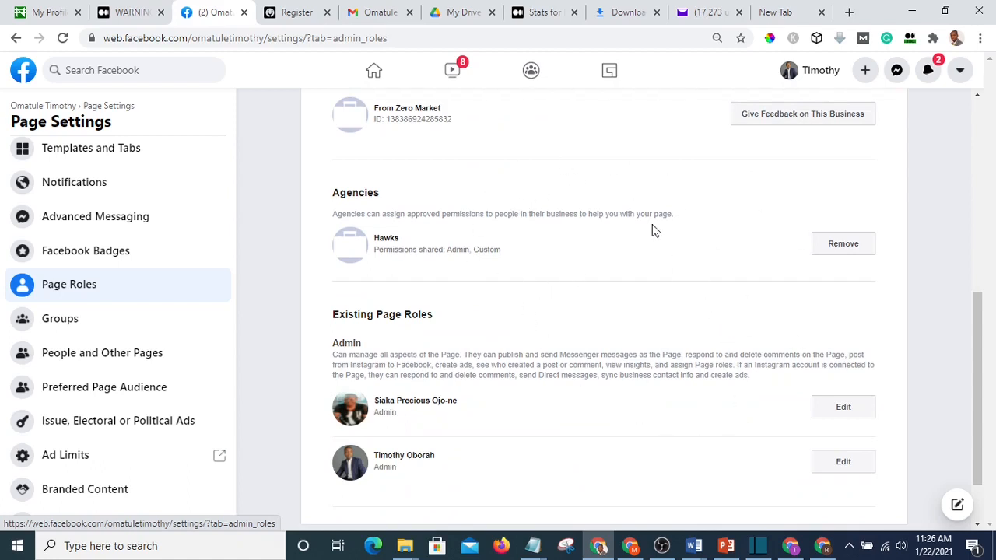
Switch to the browser window of another Page admin and open the same Entrepreneur Page from the managed Pages list.
left_click(818, 542)
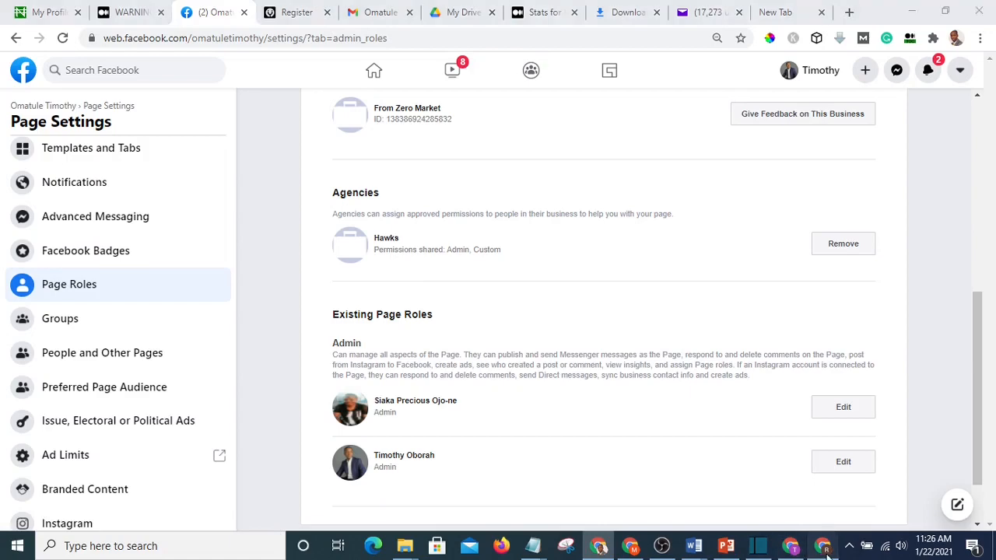
scroll(462, 233, "down", 3)
scroll(542, 278, "up", 3)
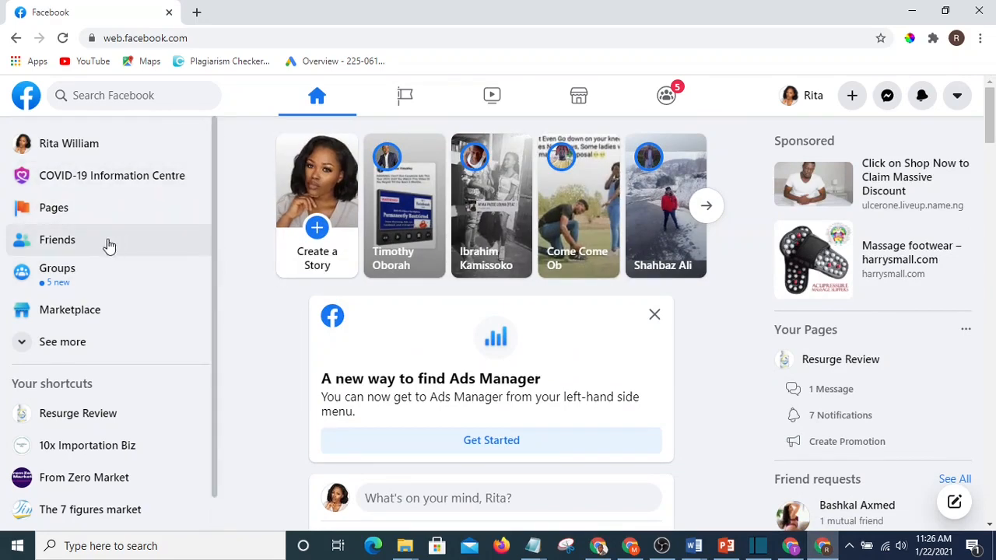
left_click(55, 216)
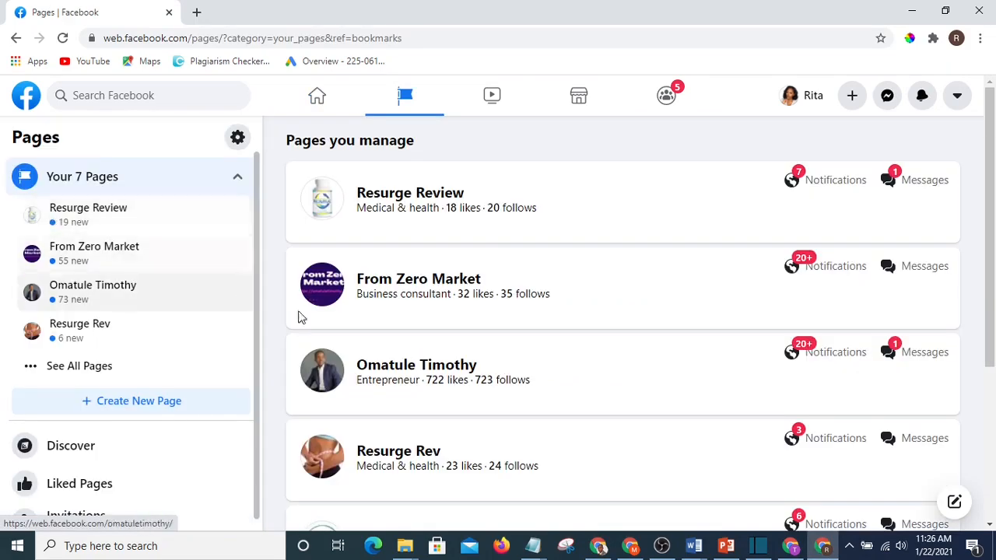
left_click(410, 372)
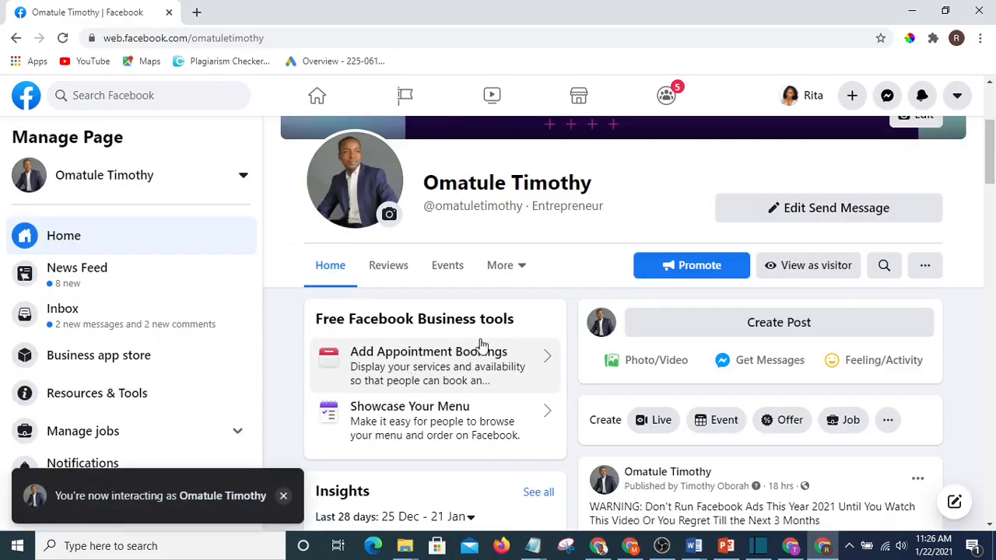
Open the Page settings of this Page and display its Page roles.
scroll(481, 345, "down", 7)
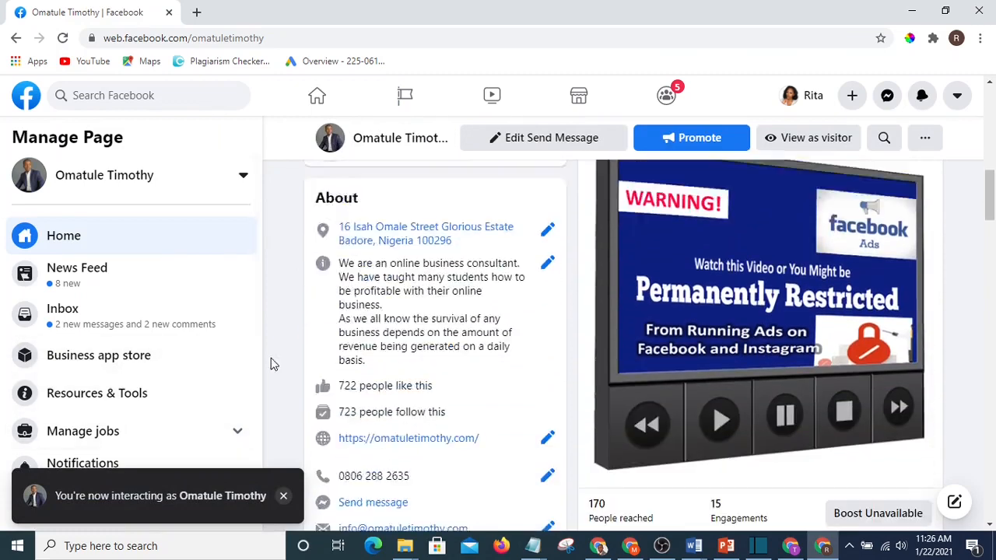
left_click_drag(254, 309, 237, 487)
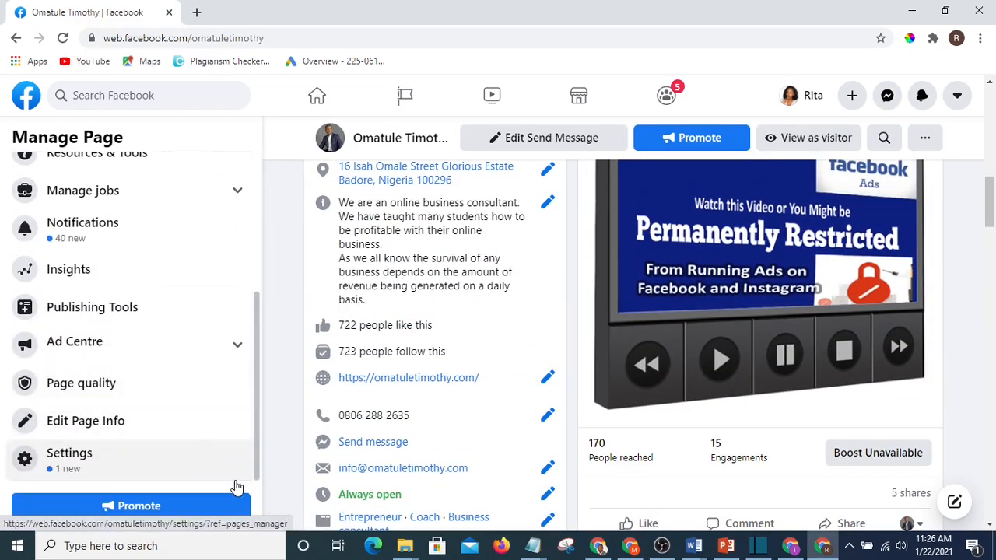
left_click(73, 465)
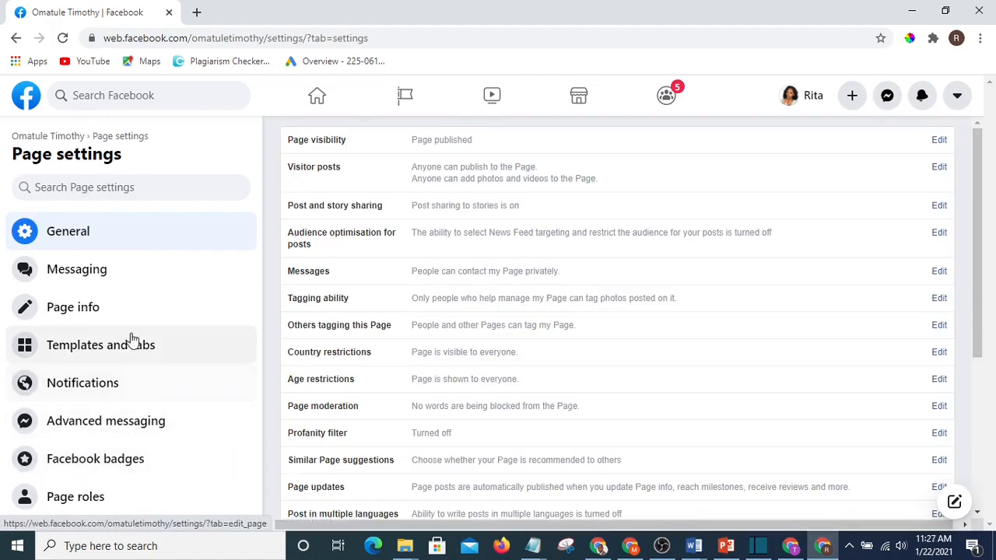
scroll(133, 340, "down", 3)
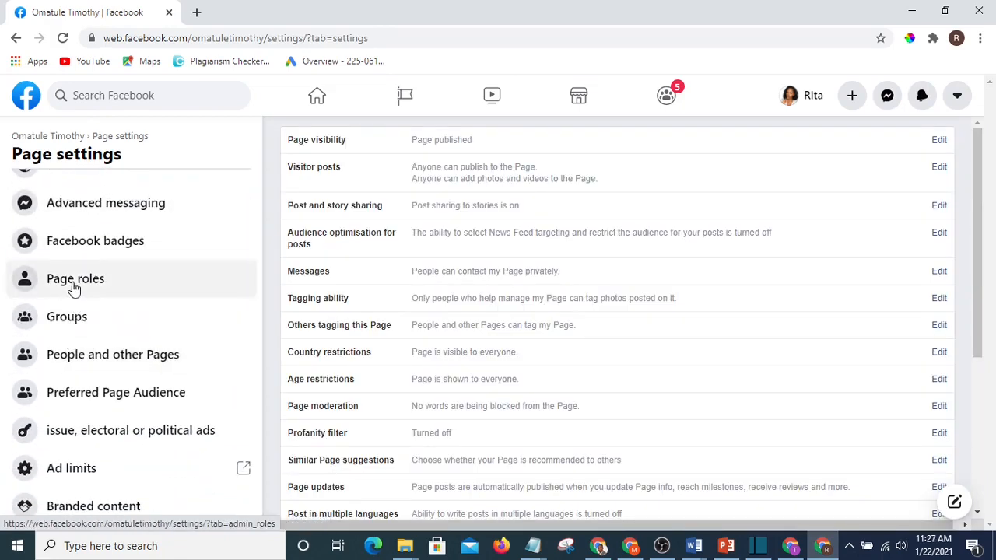
left_click(73, 287)
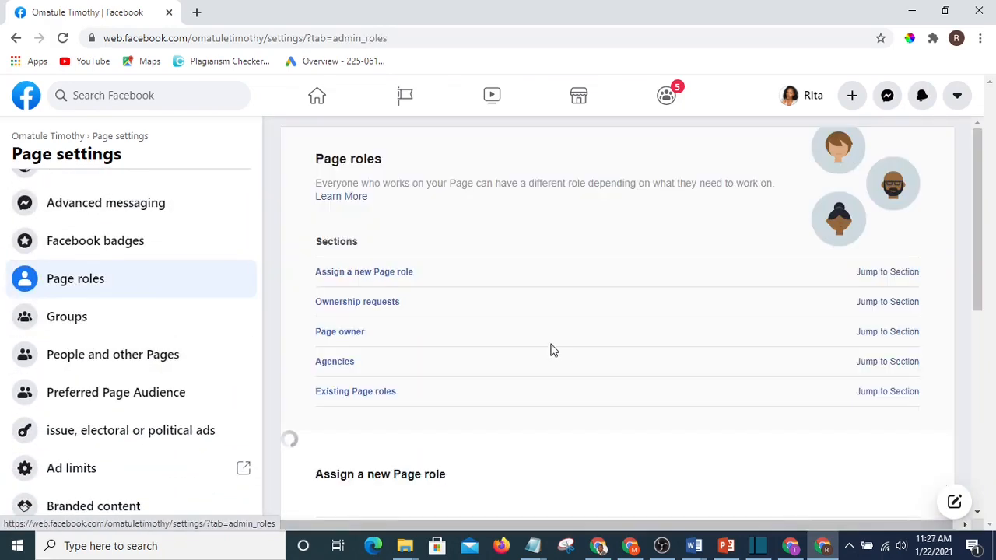
Locate the Business Manager's ownership request among the Page roles and open the response to it.
scroll(620, 322, "down", 4)
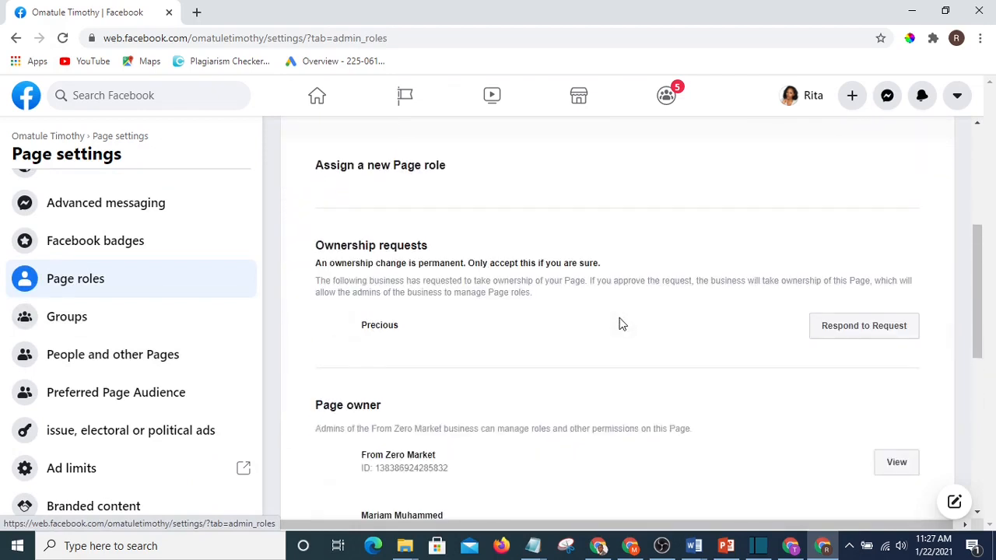
scroll(404, 325, "down", 1)
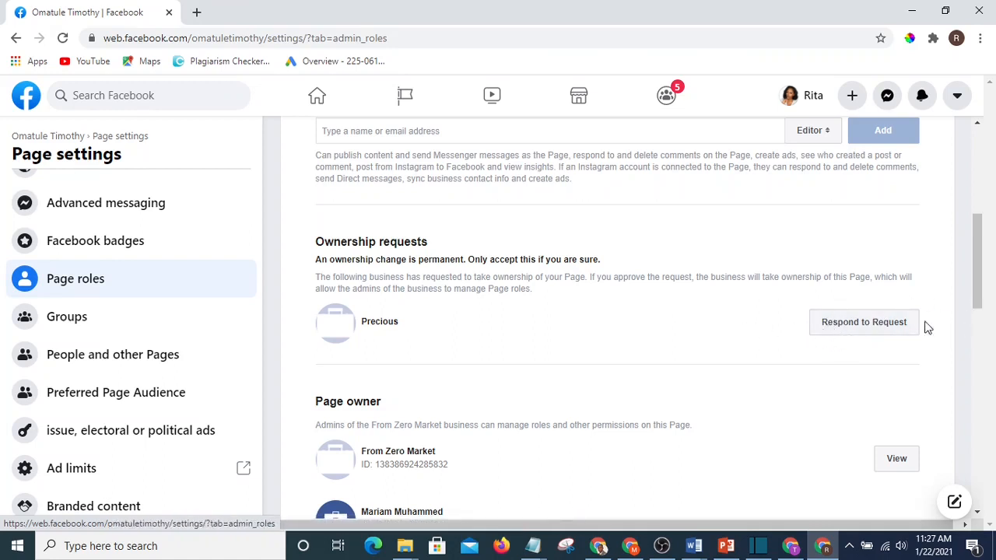
scroll(840, 358, "down", 2)
scroll(817, 335, "up", 1)
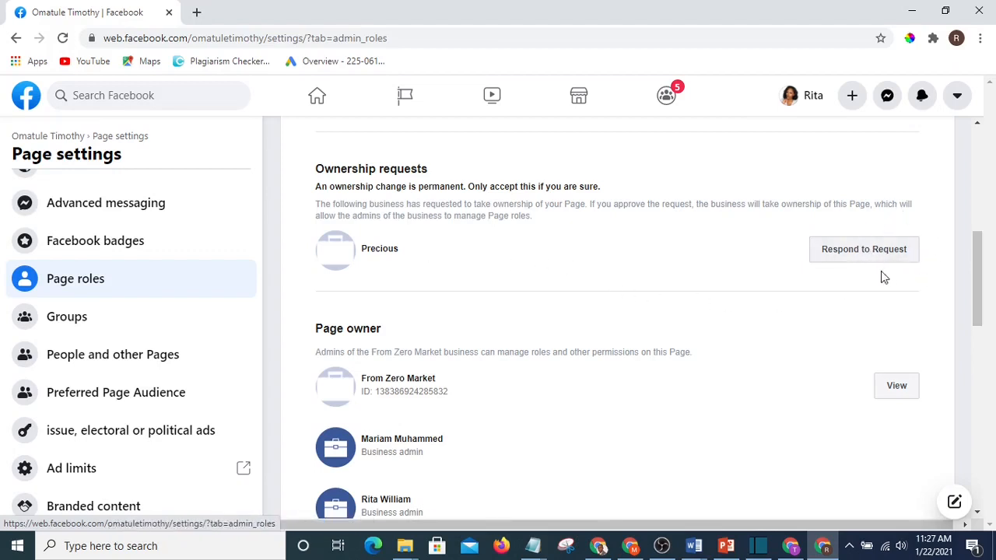
scroll(721, 269, "up", 2)
scroll(836, 301, "down", 2)
left_click(869, 255)
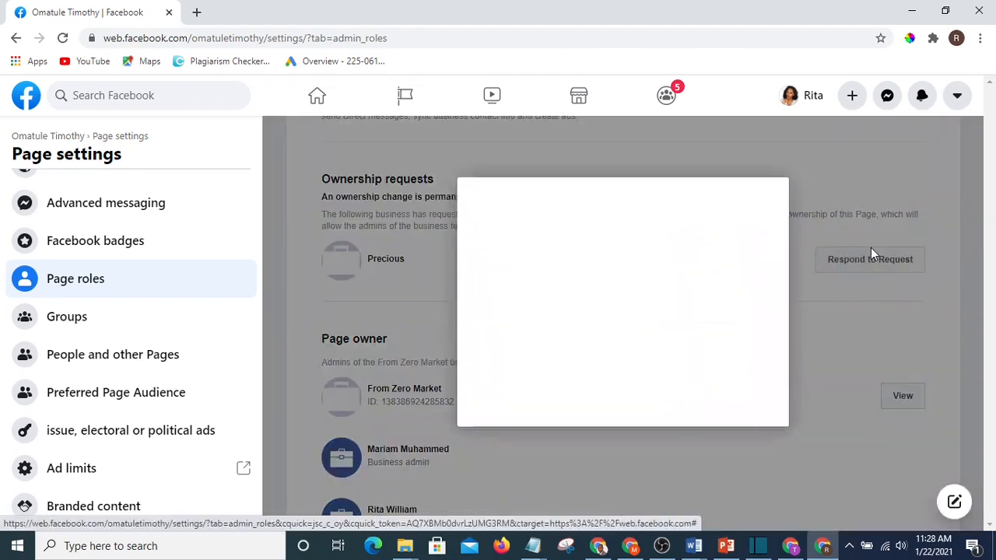
scroll(685, 255, "down", 1)
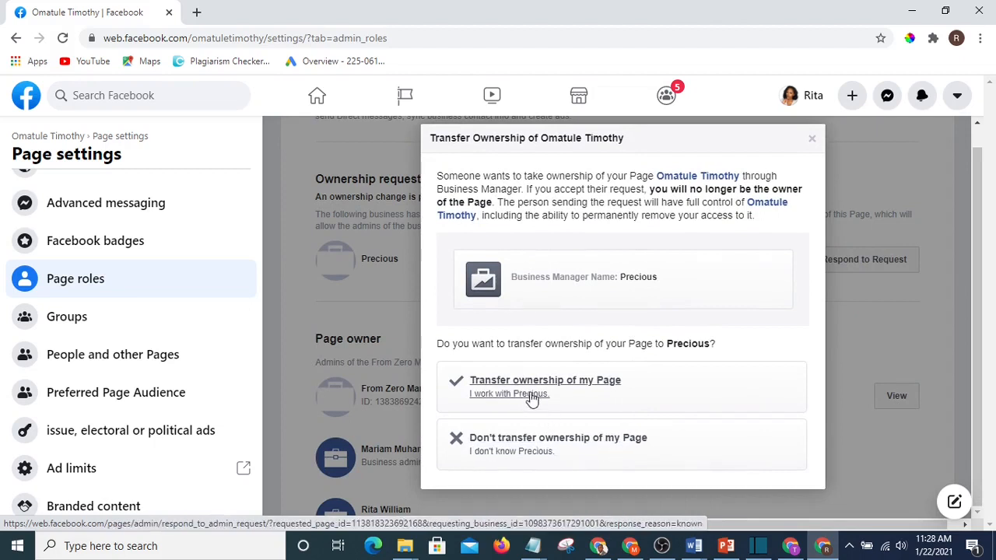
Transfer ownership of the Page to the requesting Business Manager, approve the request and confirm it with the account password.
left_click(598, 388)
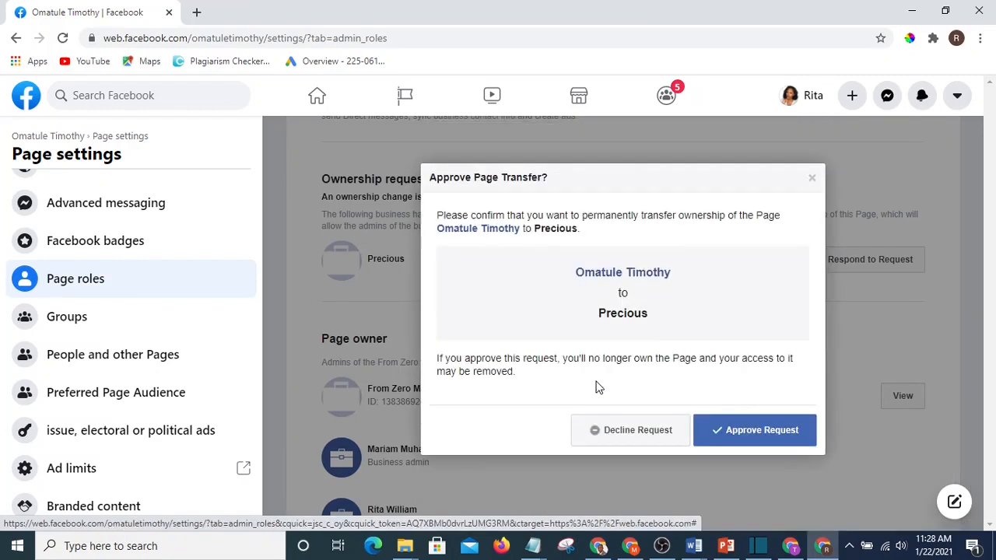
left_click(758, 432)
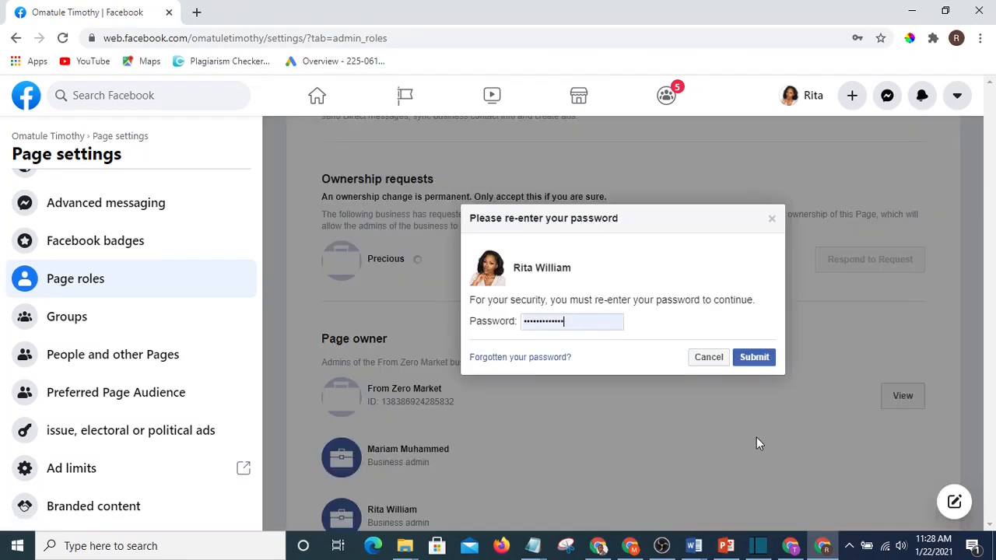
left_click(755, 358)
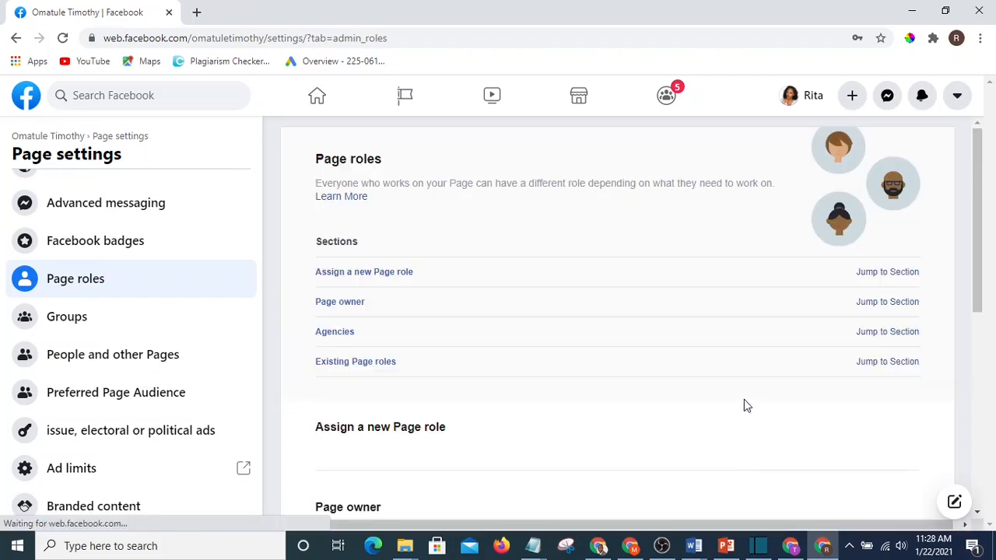
Review the Page owner, agencies and existing Page roles sections after the ownership transfer.
scroll(727, 360, "down", 2)
scroll(719, 354, "down", 4)
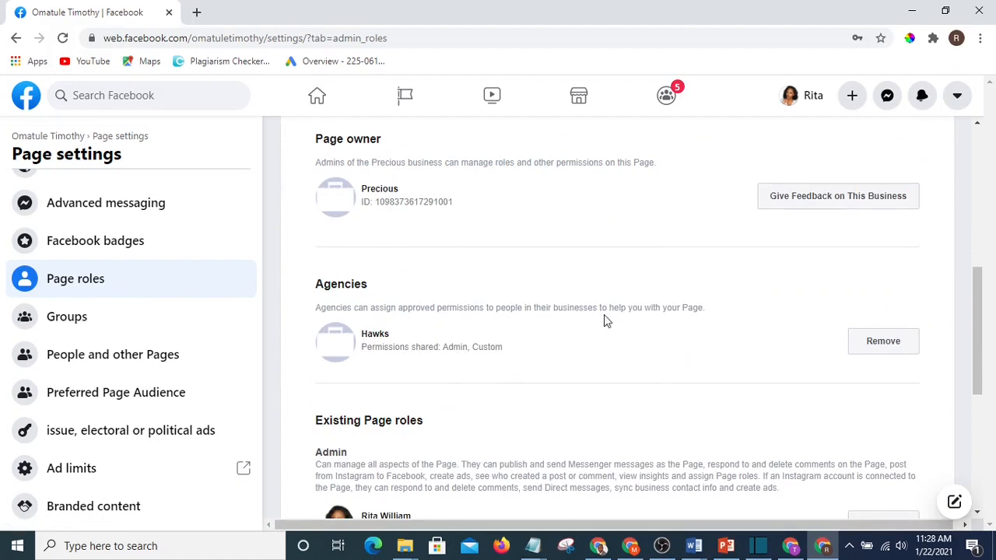
scroll(554, 164, "up", 1)
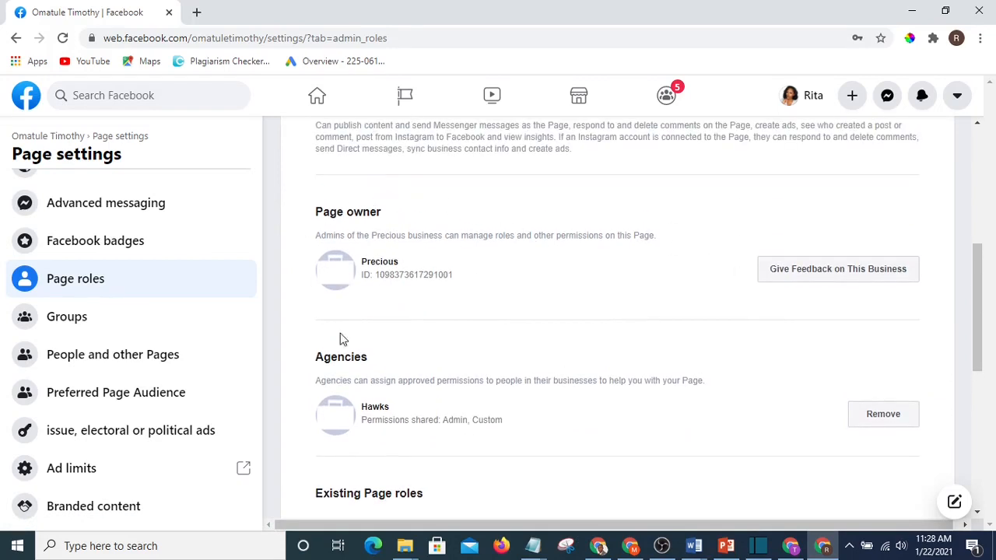
scroll(549, 311, "down", 5)
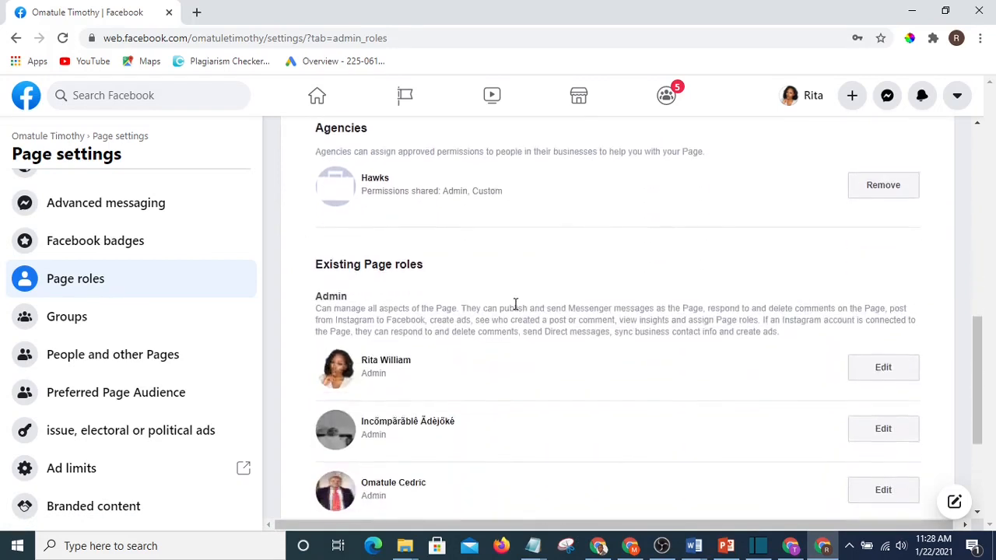
scroll(540, 189, "up", 2)
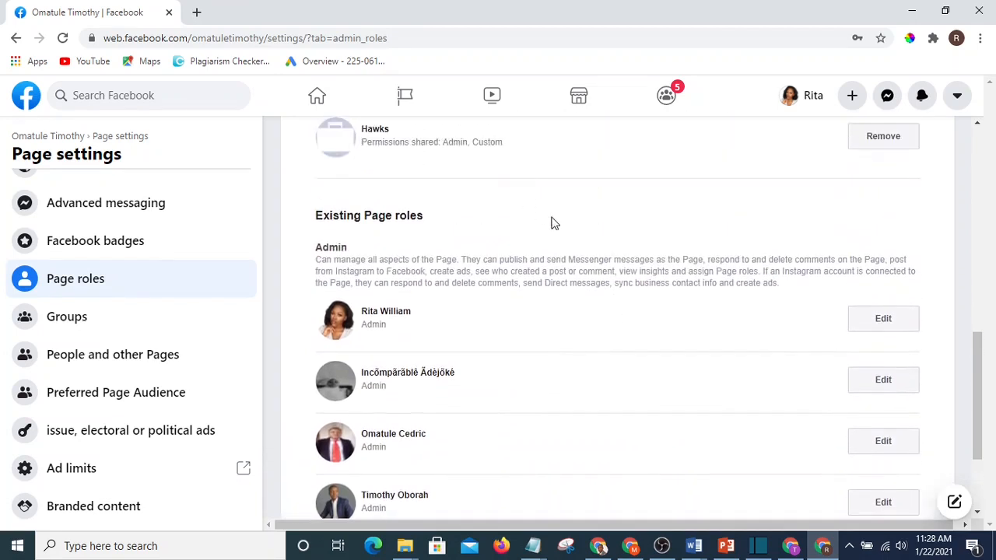
scroll(564, 234, "down", 1)
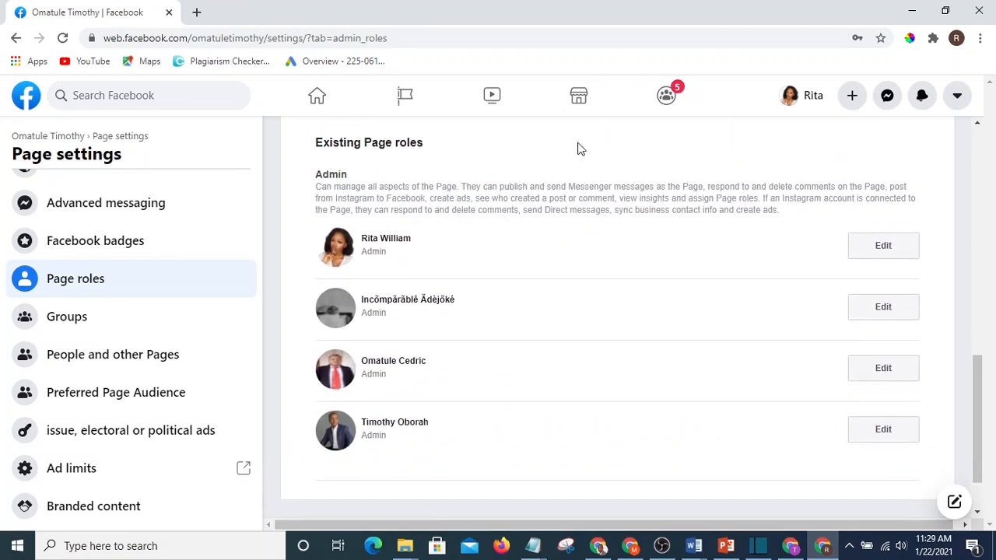
scroll(578, 148, "up", 2)
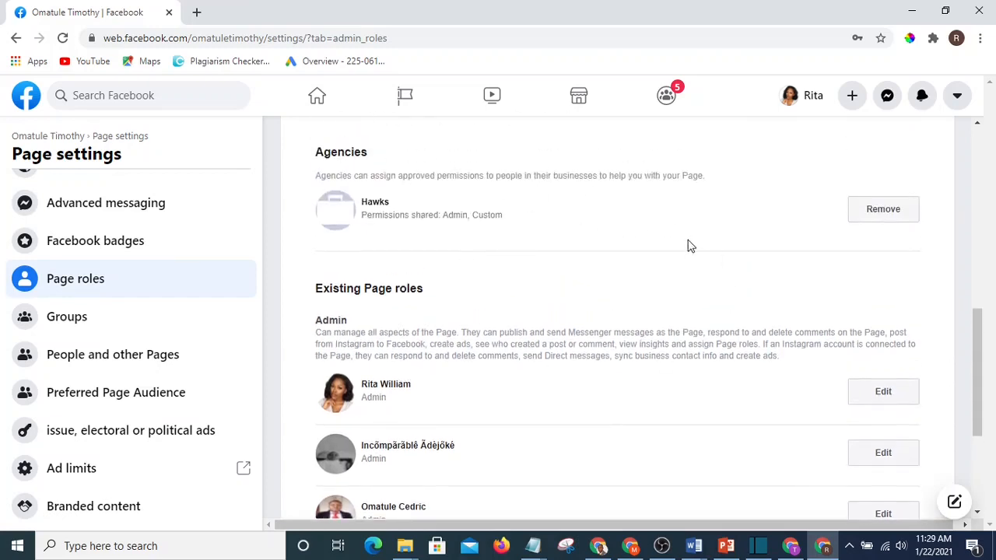
scroll(573, 313, "up", 4)
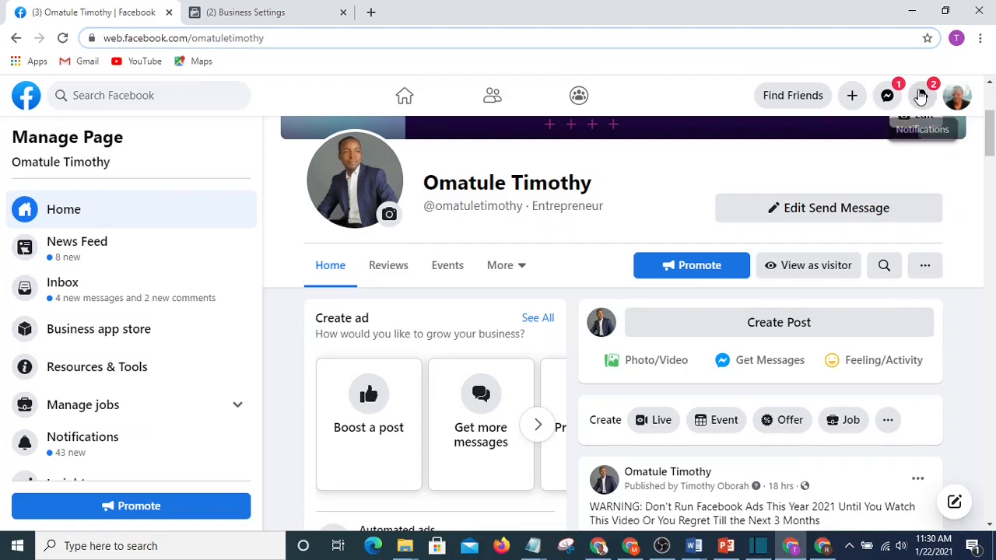
Open the newest notification about the claimed Page ownership and review the Page management history.
left_click(922, 97)
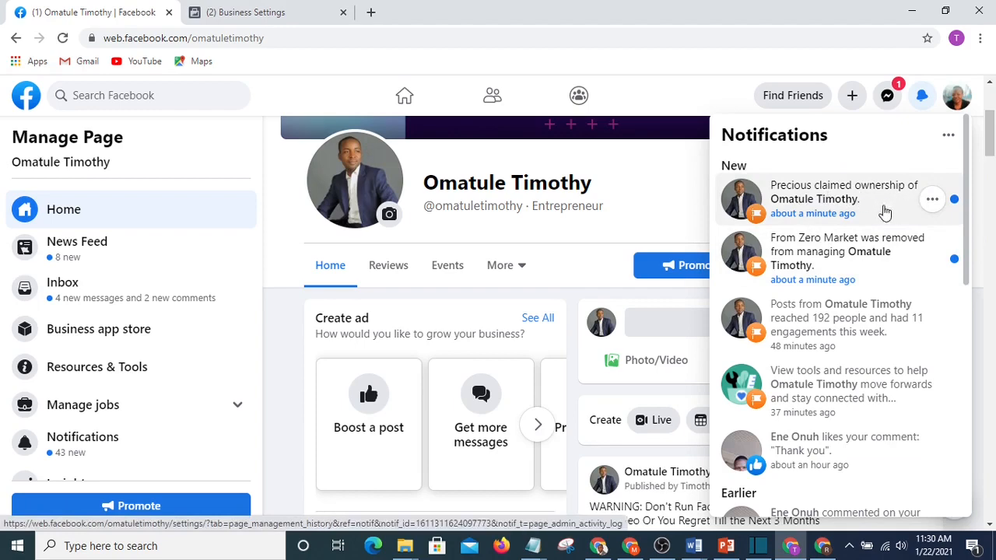
left_click(816, 196)
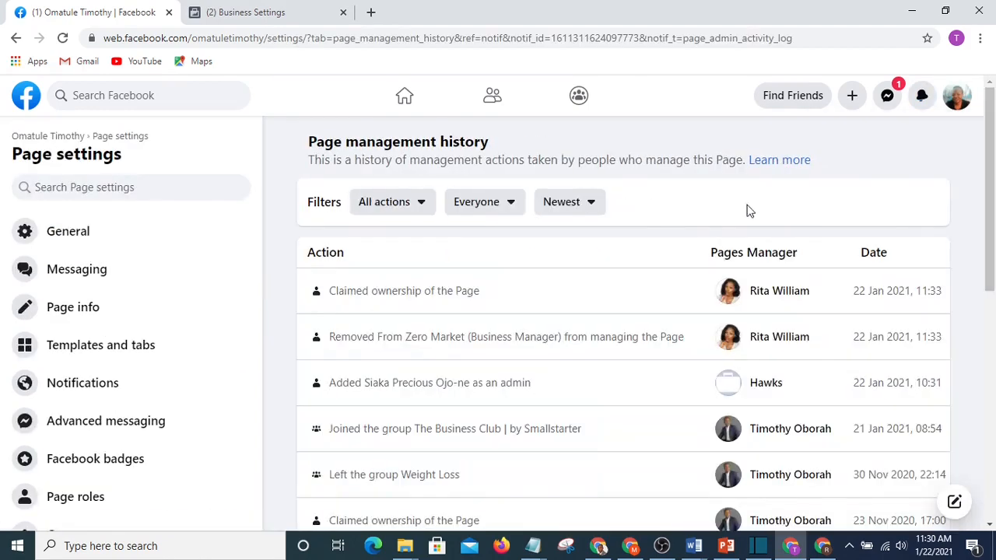
scroll(465, 248, "down", 5)
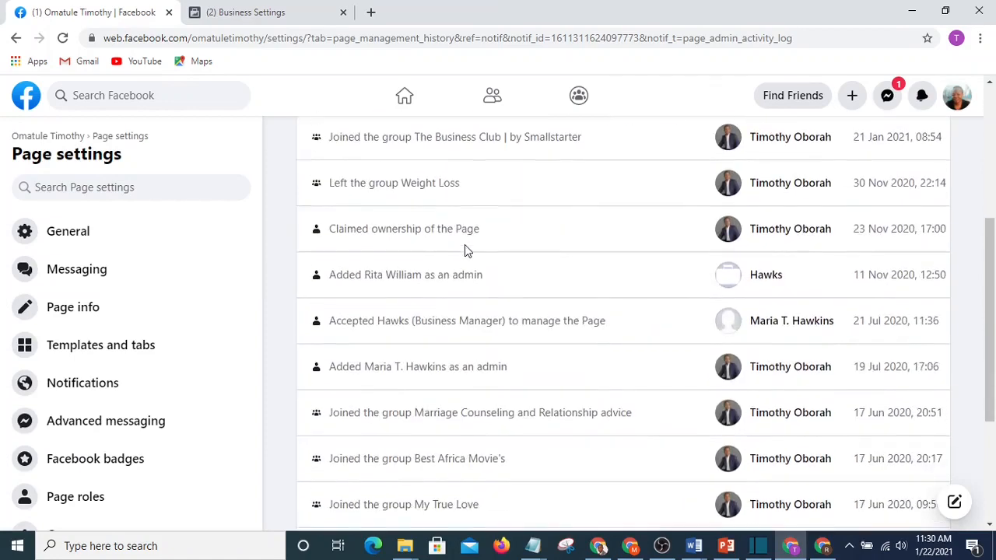
scroll(465, 248, "up", 5)
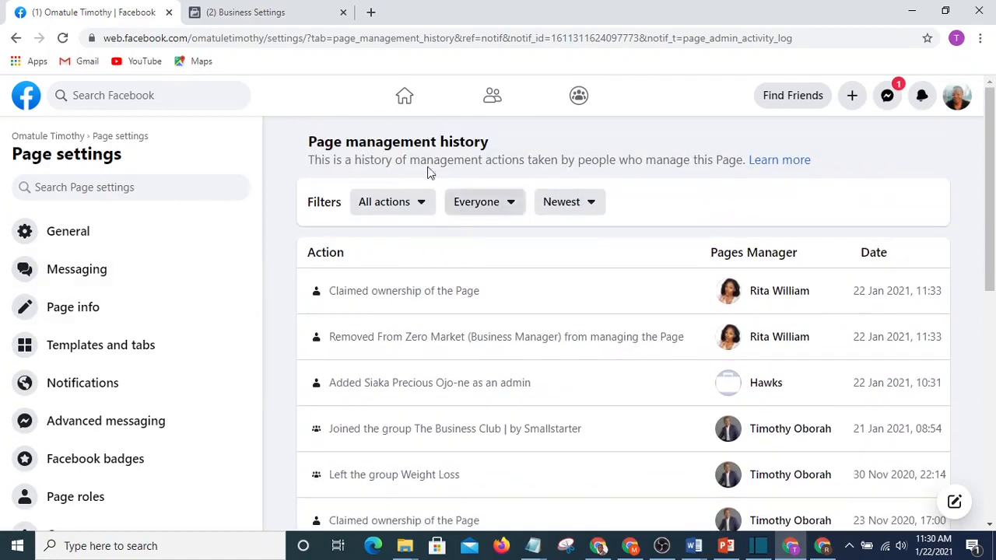
Close the outdated Business Settings tab and load business.facebook.com/overview in a new browser tab.
left_click(257, 11)
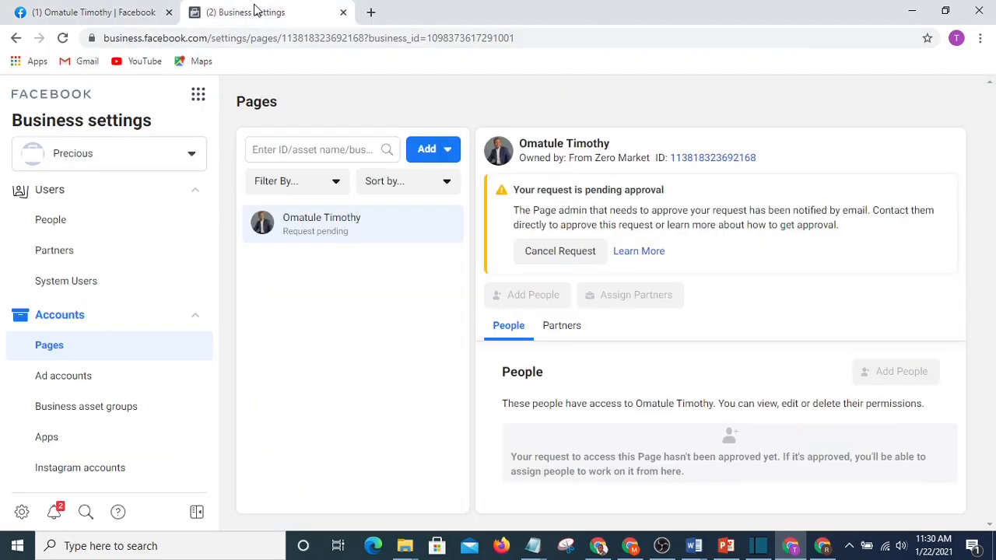
left_click(343, 12)
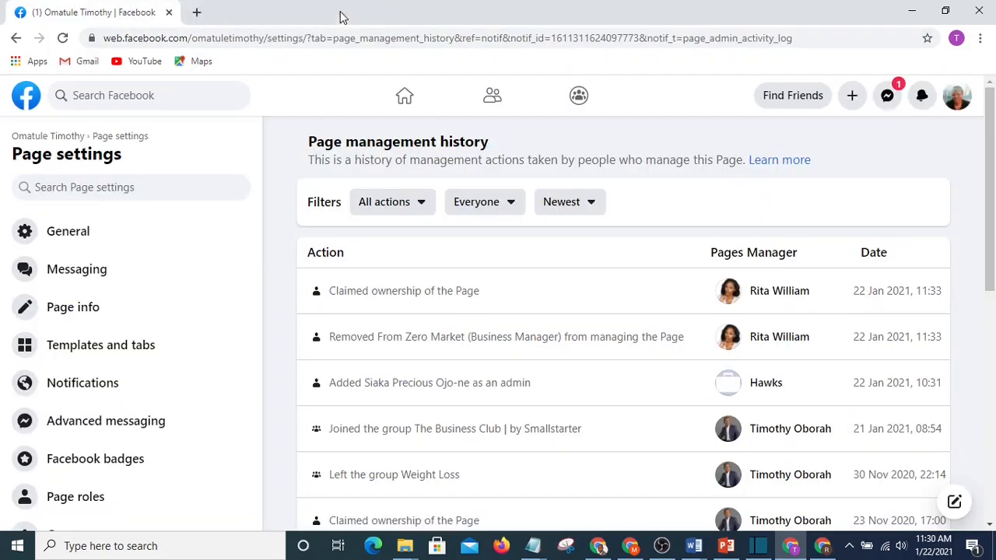
left_click(198, 12)
left_click(231, 39)
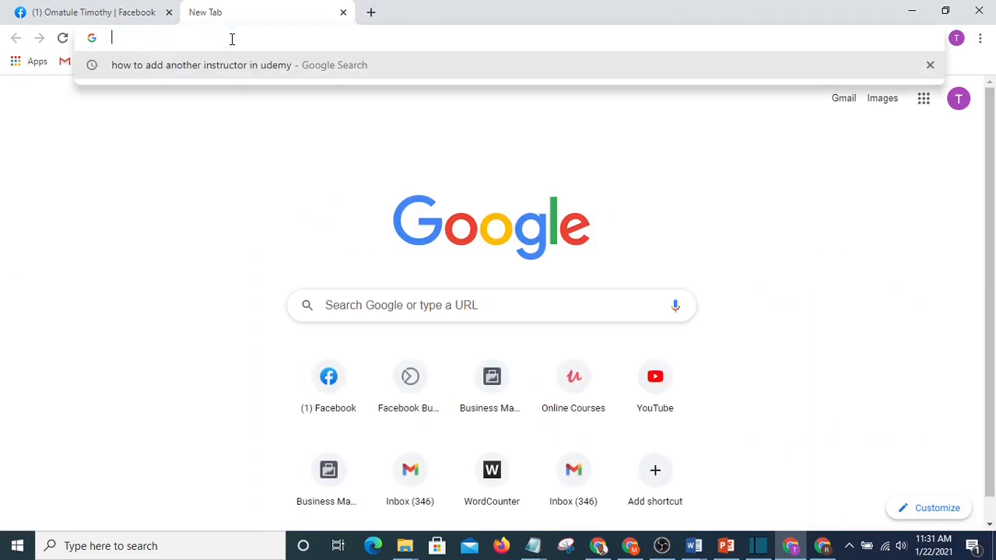
type("business.facebook.com")
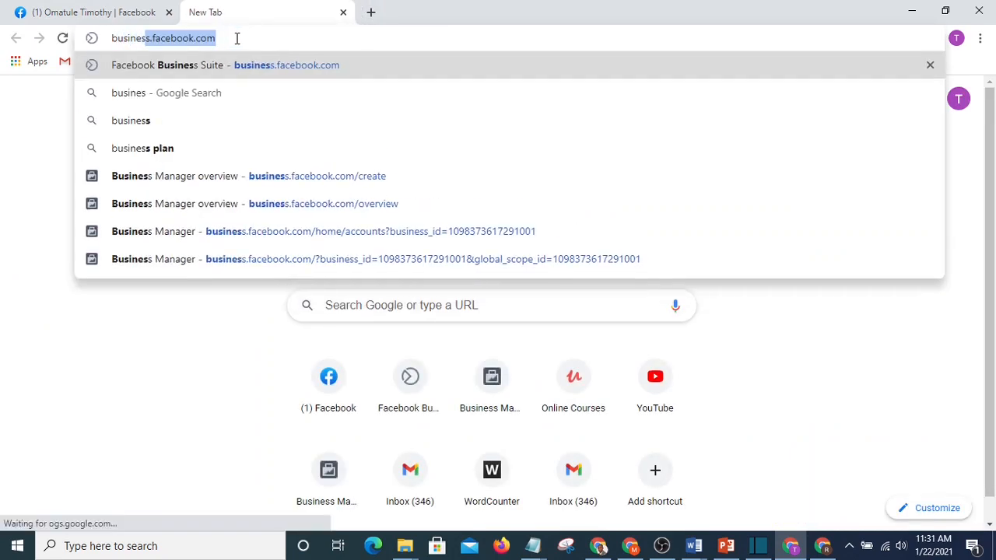
key("Right")
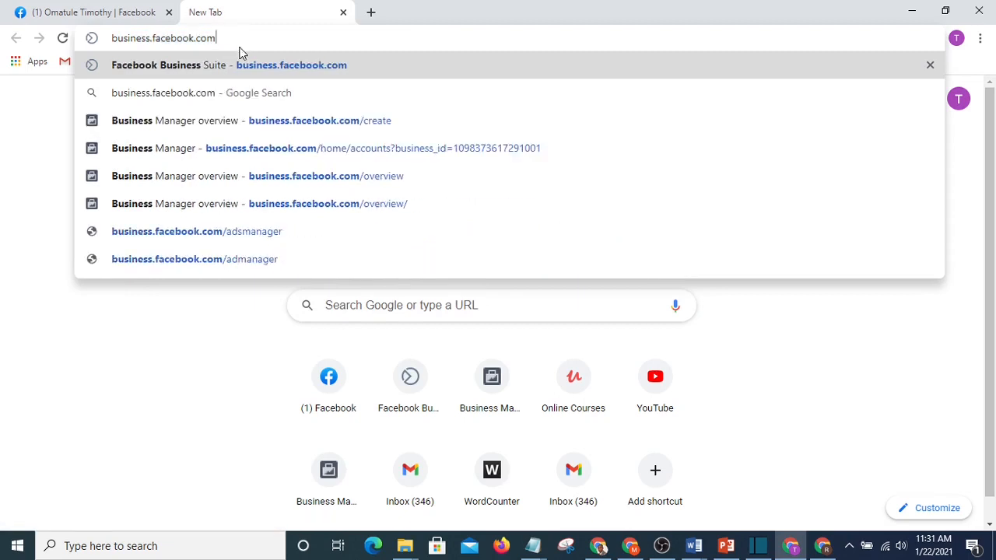
type("/")
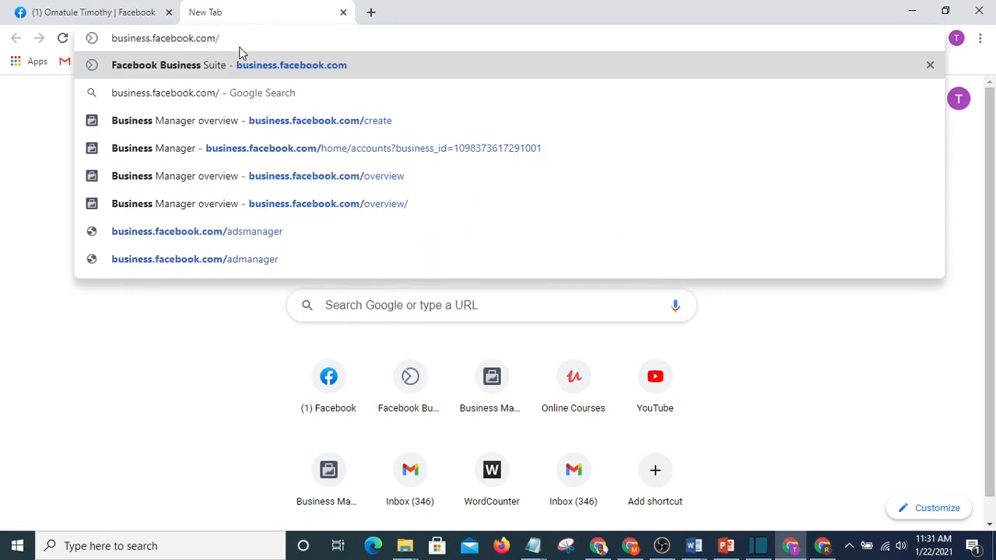
type("ove")
type("r")
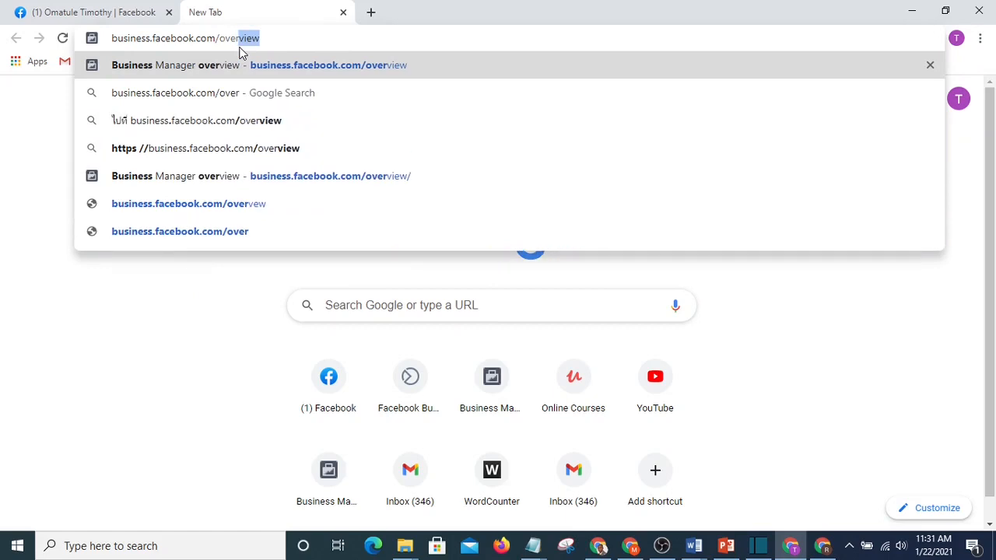
type("view")
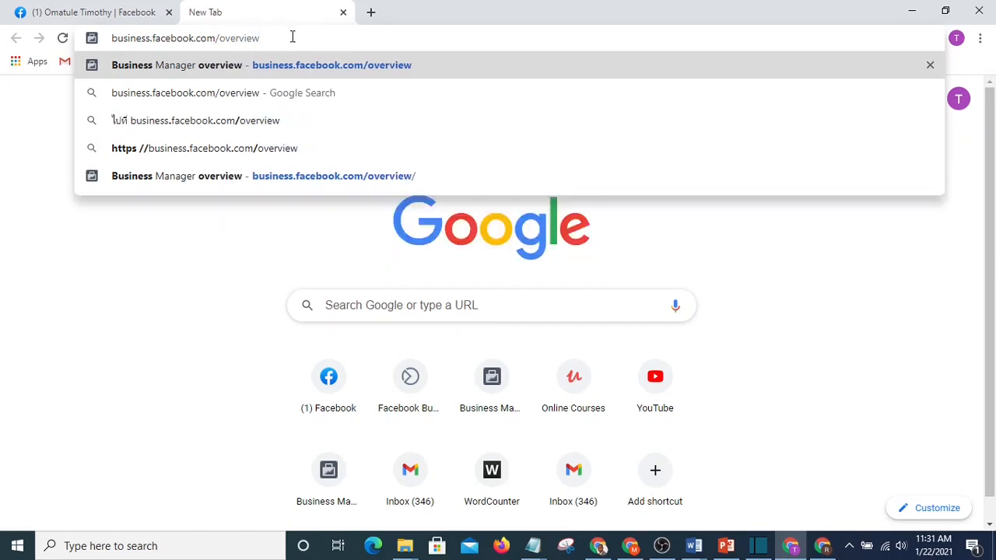
key("Return")
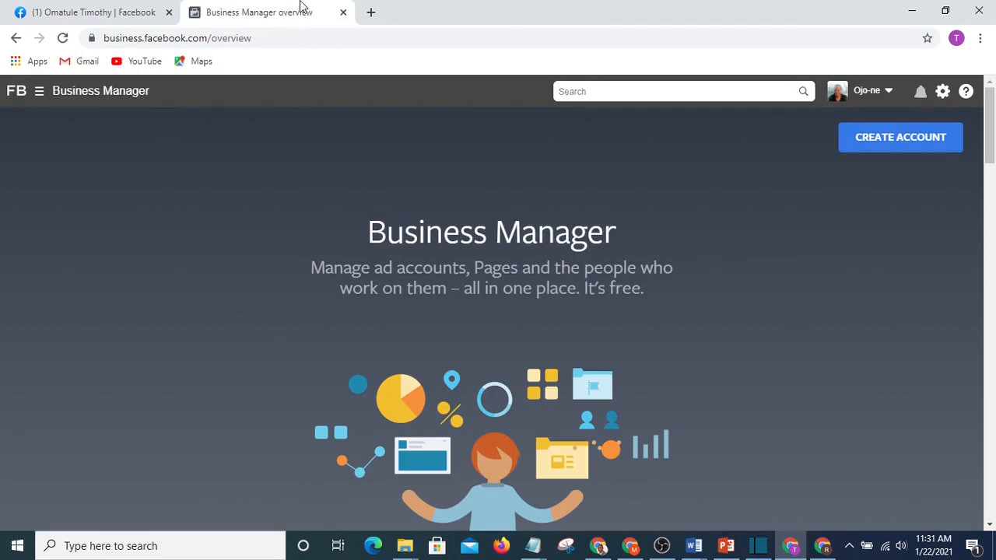
Open the Business settings from the Business Manager overview and check the added Page's ownership and the people with access to it.
scroll(53, 178, "down", 2)
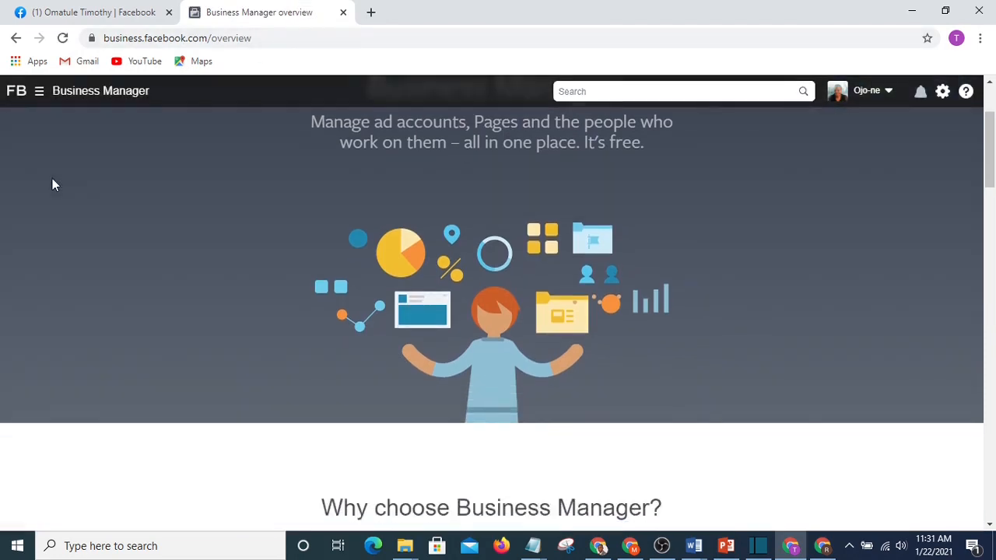
scroll(52, 178, "up", 2)
left_click(40, 91)
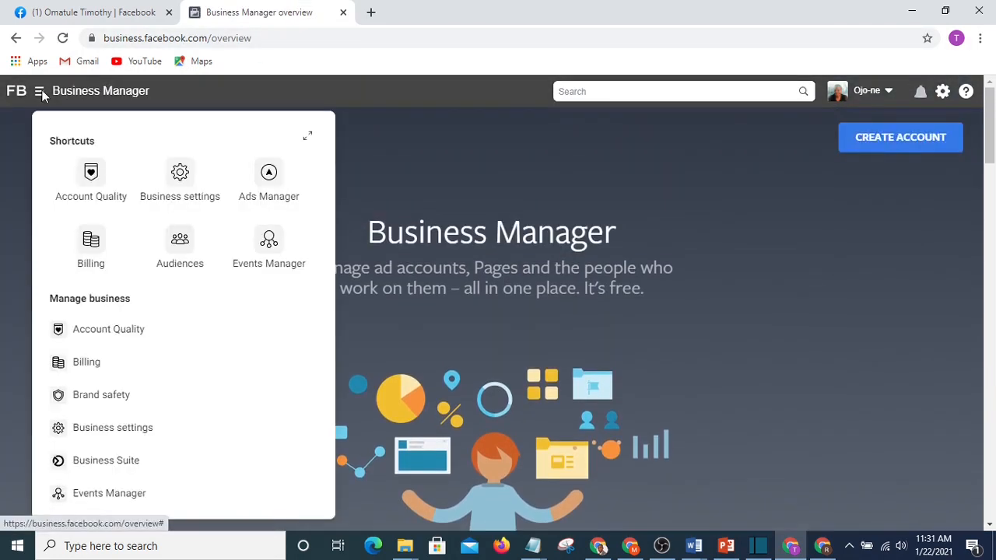
left_click(180, 187)
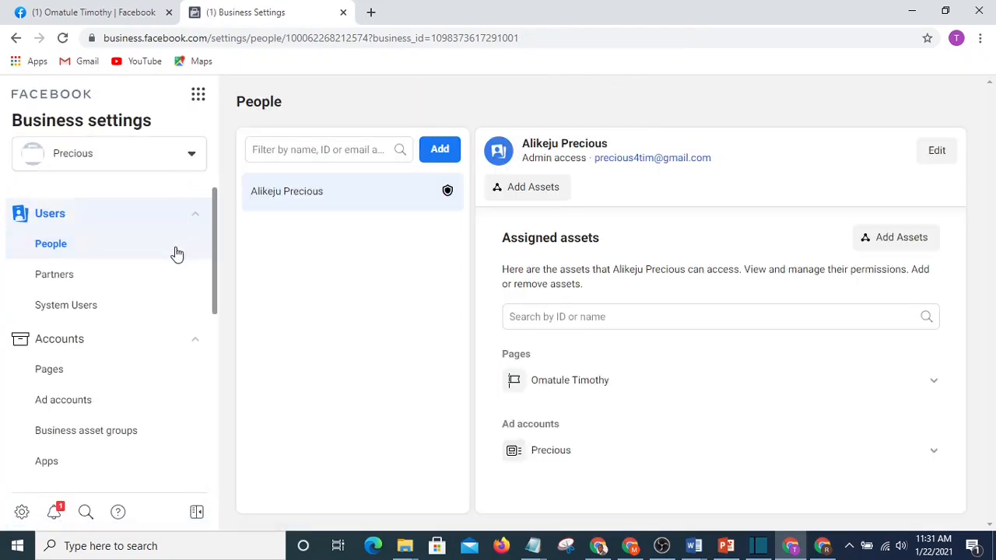
scroll(70, 327, "down", 1)
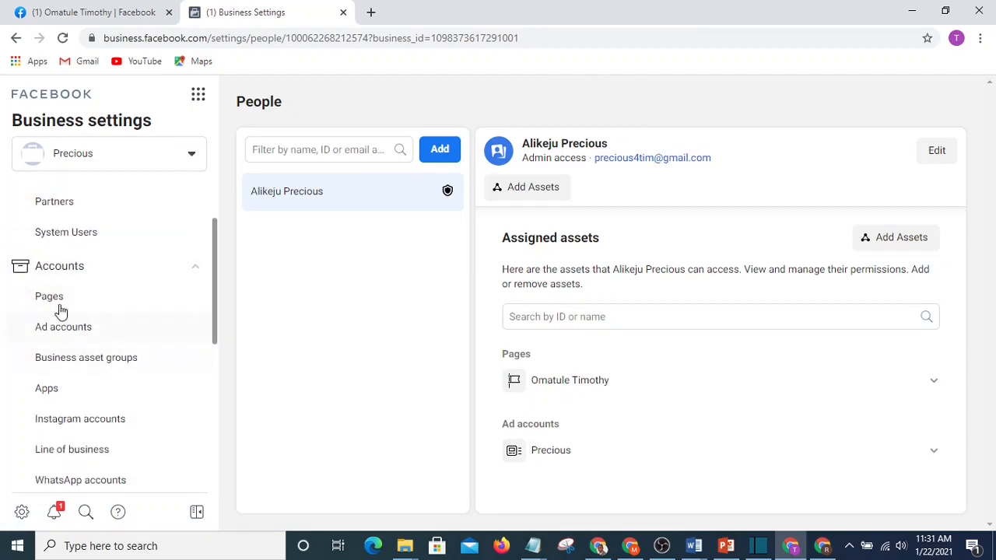
left_click(53, 297)
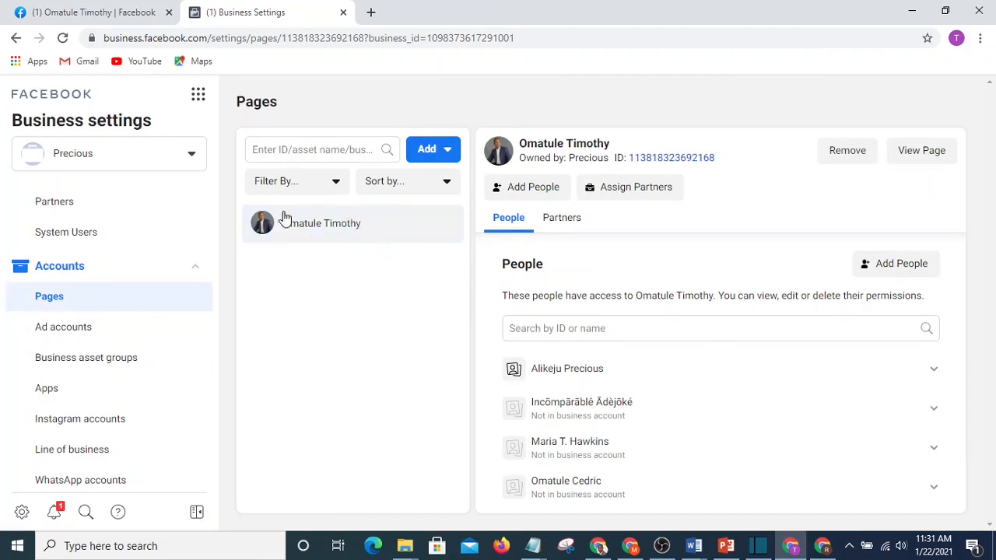
scroll(560, 304, "down", 2)
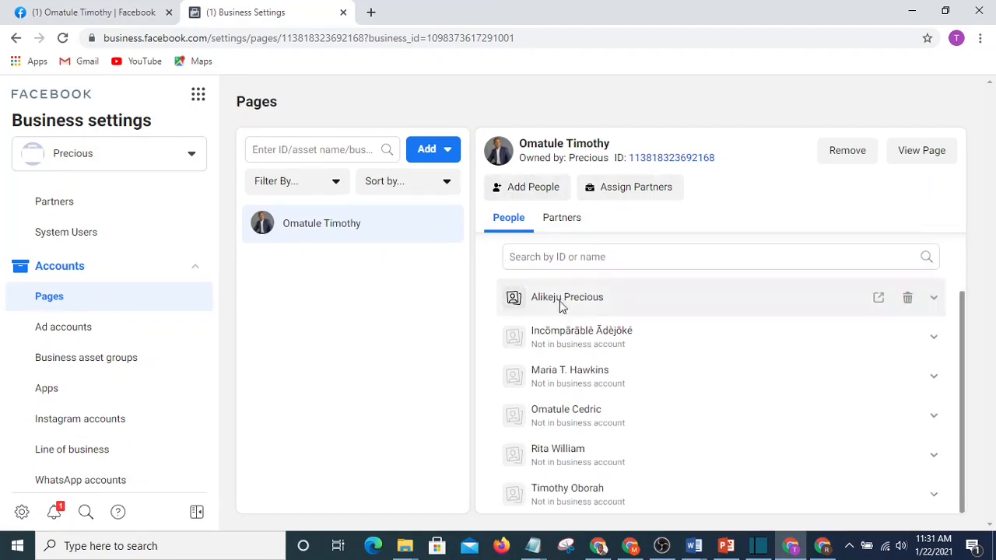